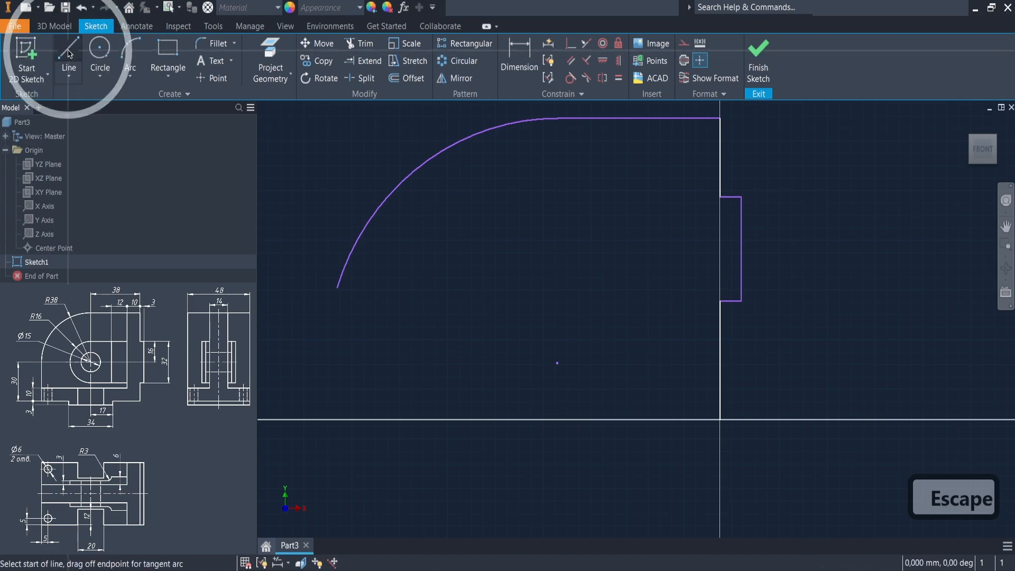
# Step: Draw the profile's left vertical edge from the arc's end to the baseline, then the base line and a rectangular tab below it
pyautogui.click(337, 288)
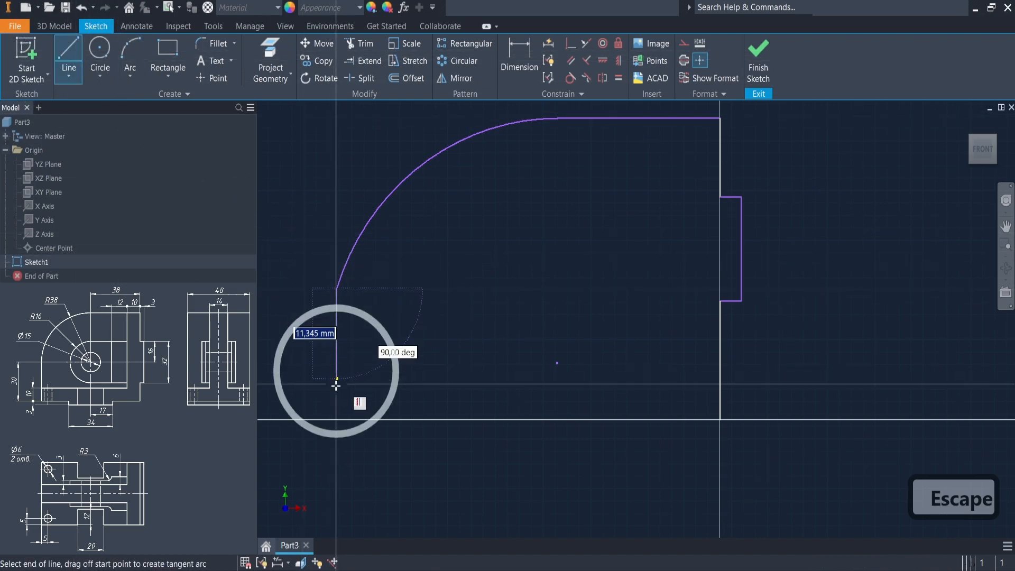
pyautogui.click(335, 421)
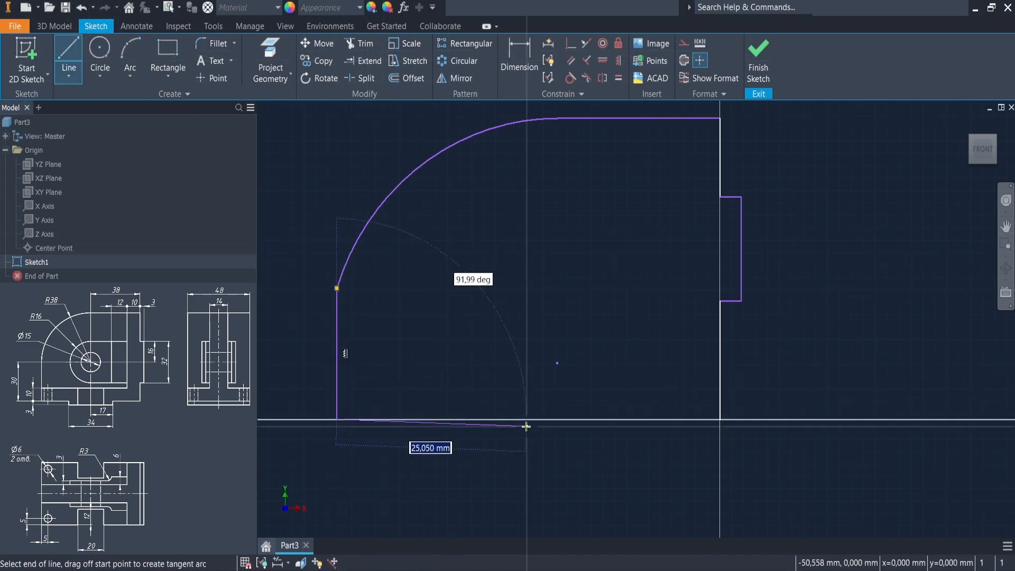
pyautogui.click(467, 421)
pyautogui.click(469, 448)
pyautogui.click(630, 448)
pyautogui.click(631, 419)
pyautogui.press('Escape')
pyautogui.press('Escape')
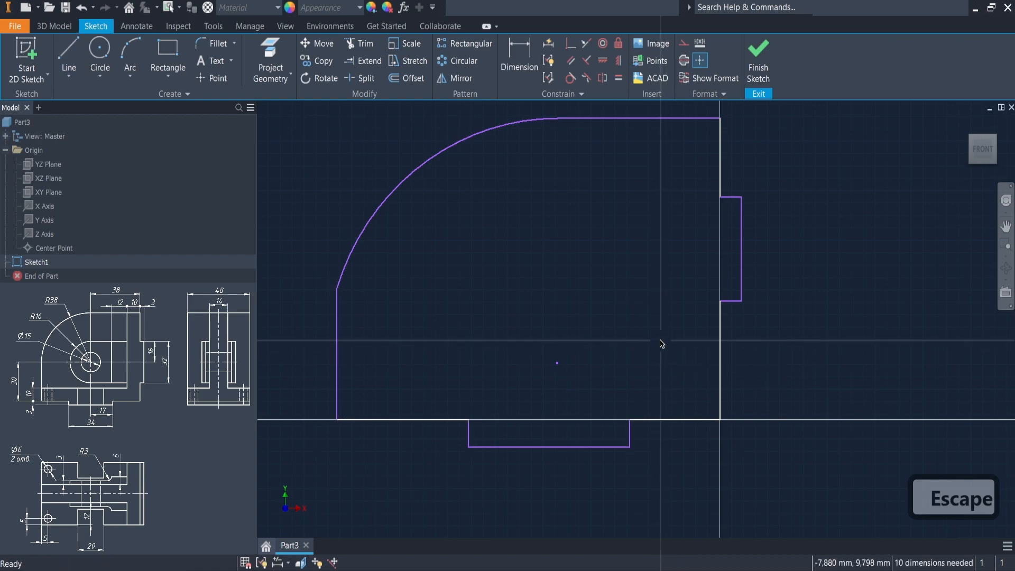
# Step: Make the large arc tangent to the profile's left vertical line
pyautogui.click(570, 78)
pyautogui.click(353, 246)
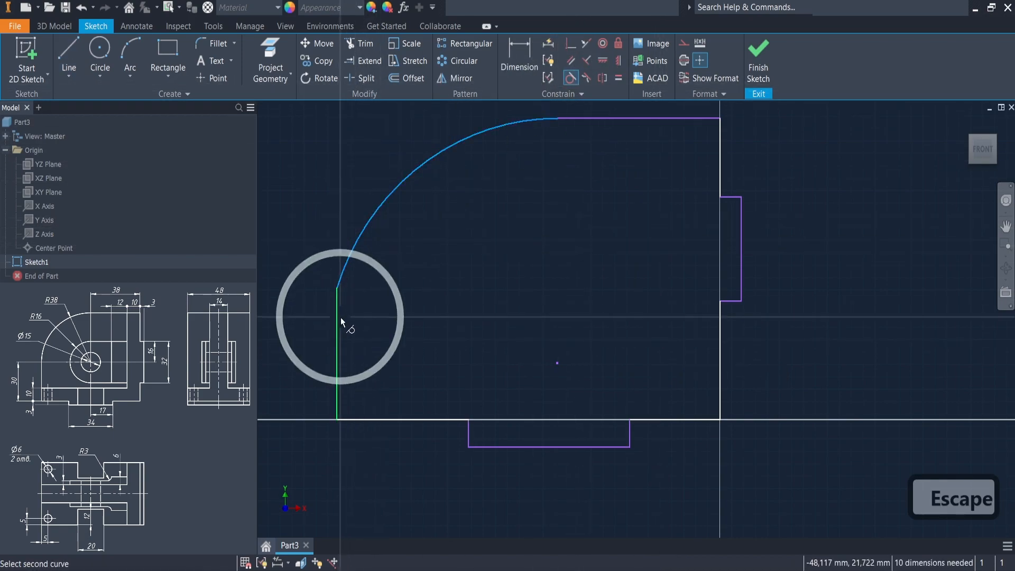
pyautogui.click(341, 321)
pyautogui.press('Escape')
# Step: Draw a 15 mm diameter circle on the arc's center point and move it up and to the left inside the profile
pyautogui.scroll(-3, 545, 293)
pyautogui.moveTo(430, 177); pyautogui.dragTo(469, 208, button='middle')
pyautogui.click(100, 53)
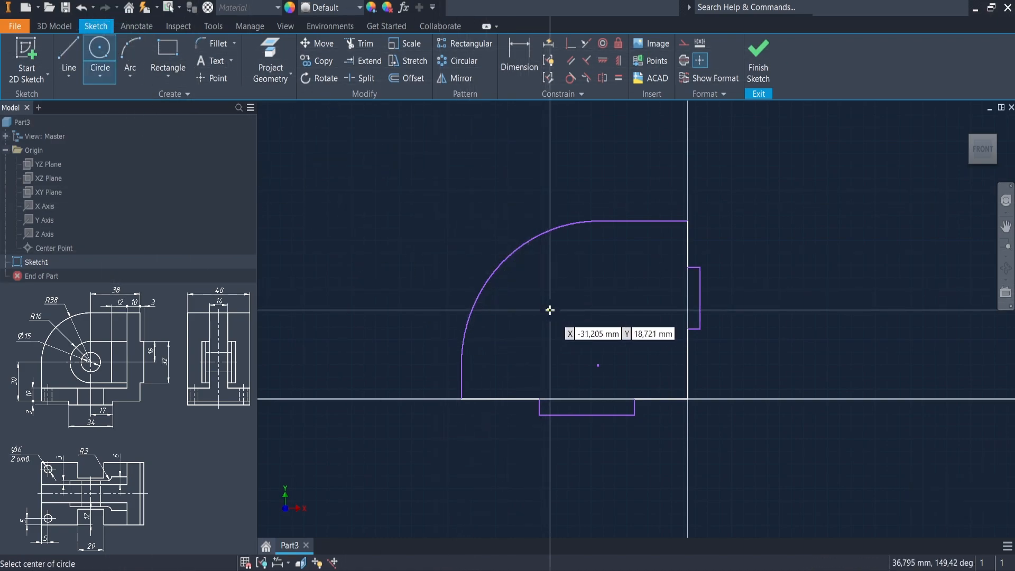
pyautogui.click(598, 365)
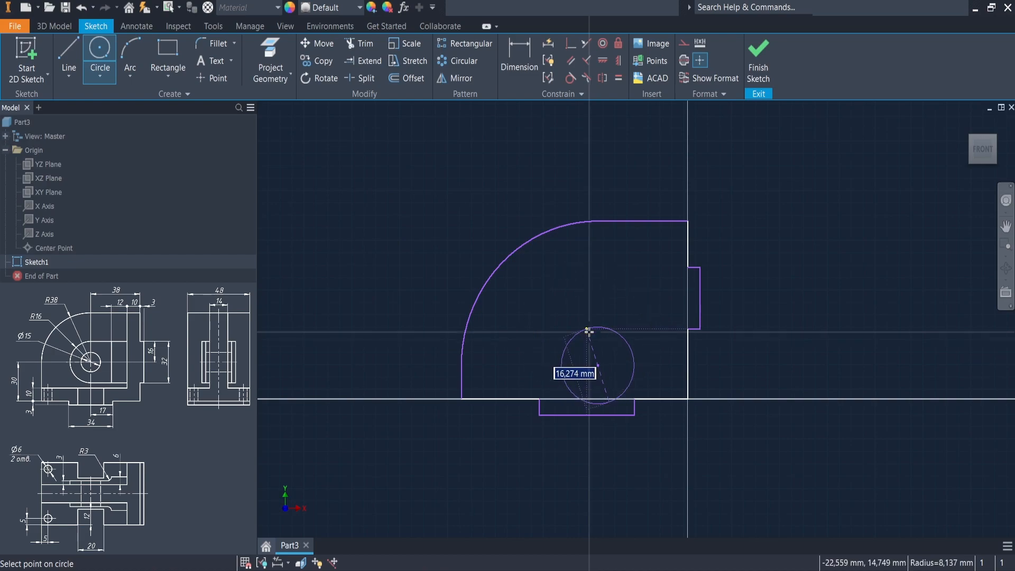
pyautogui.press('Escape')
pyautogui.moveTo(595, 363); pyautogui.dragTo(564, 329)
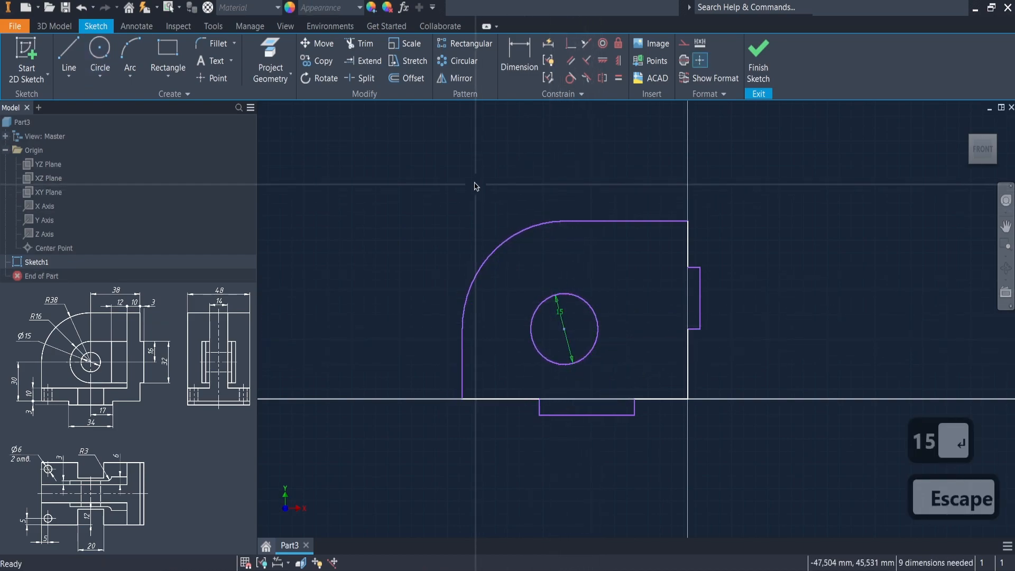
# Step: Dimension the horizontal distance from the circle's center to the profile's right edge as 38 mm
pyautogui.click(514, 74)
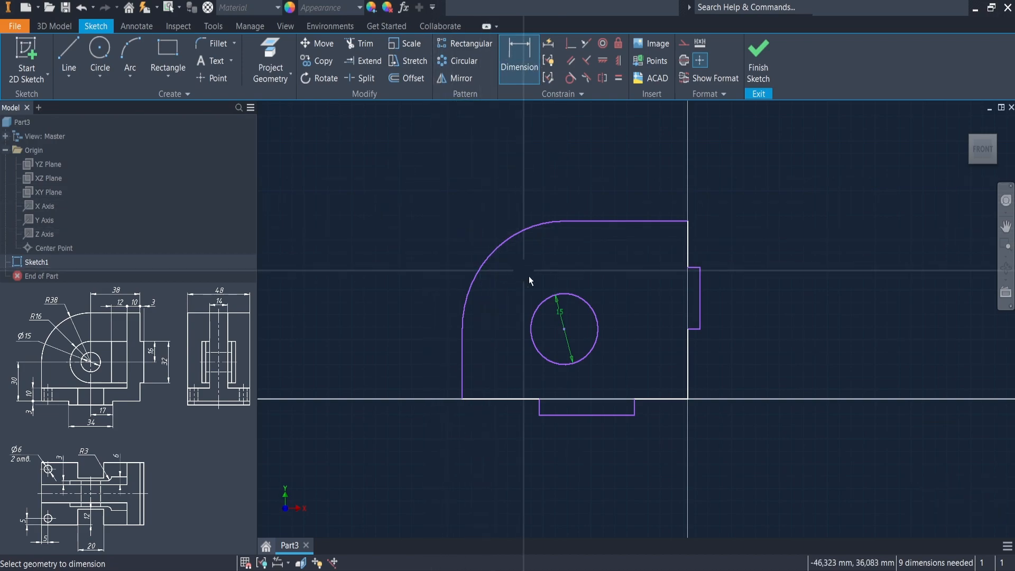
pyautogui.click(688, 247)
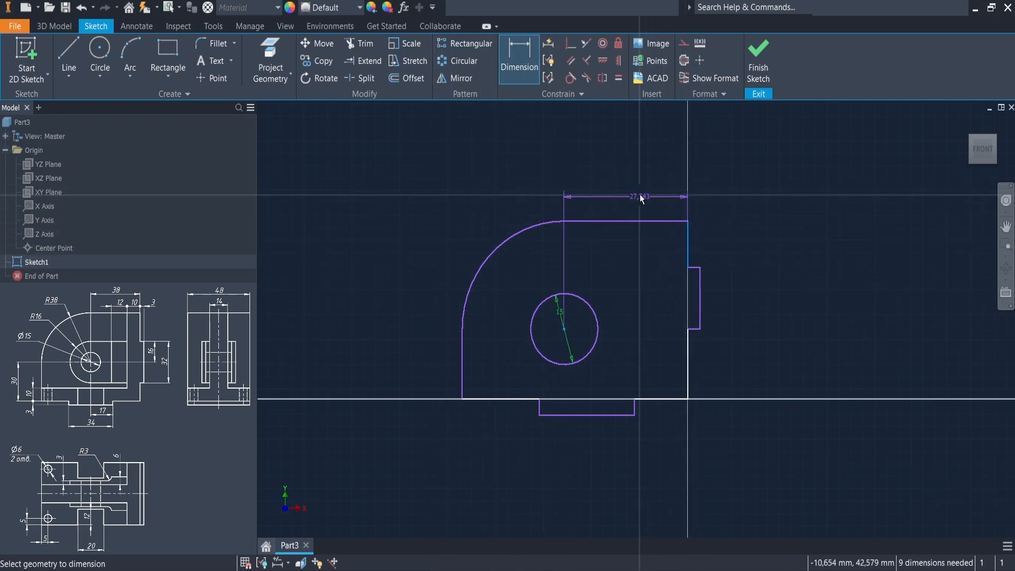
pyautogui.click(639, 194)
pyautogui.write('38')
pyautogui.press('Return')
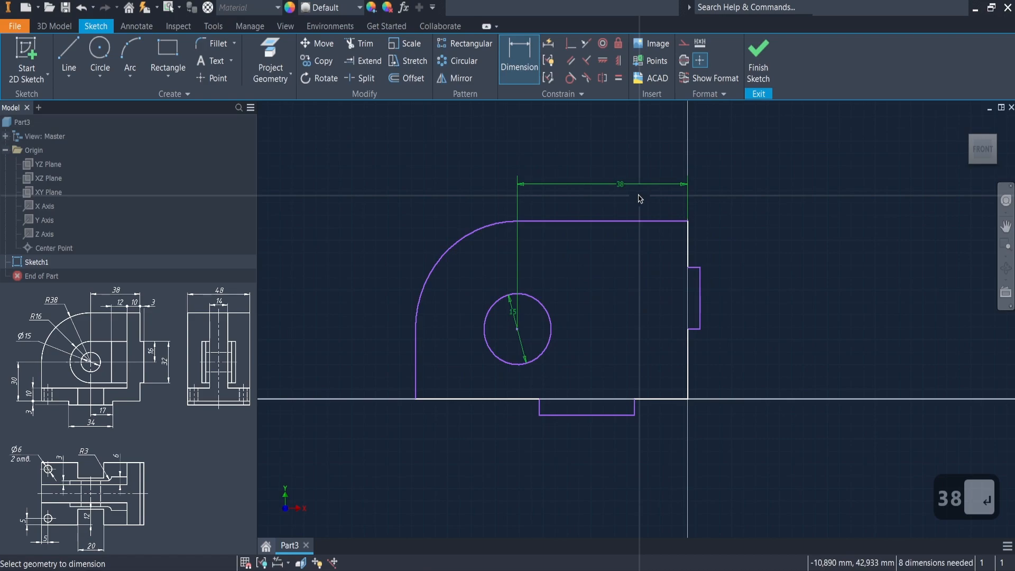
# Step: Dimension the vertical distance from the circle's center to the profile's base line as 30 mm
pyautogui.click(517, 329)
pyautogui.click(465, 397)
pyautogui.click(376, 368)
pyautogui.write('30')
pyautogui.press('Return')
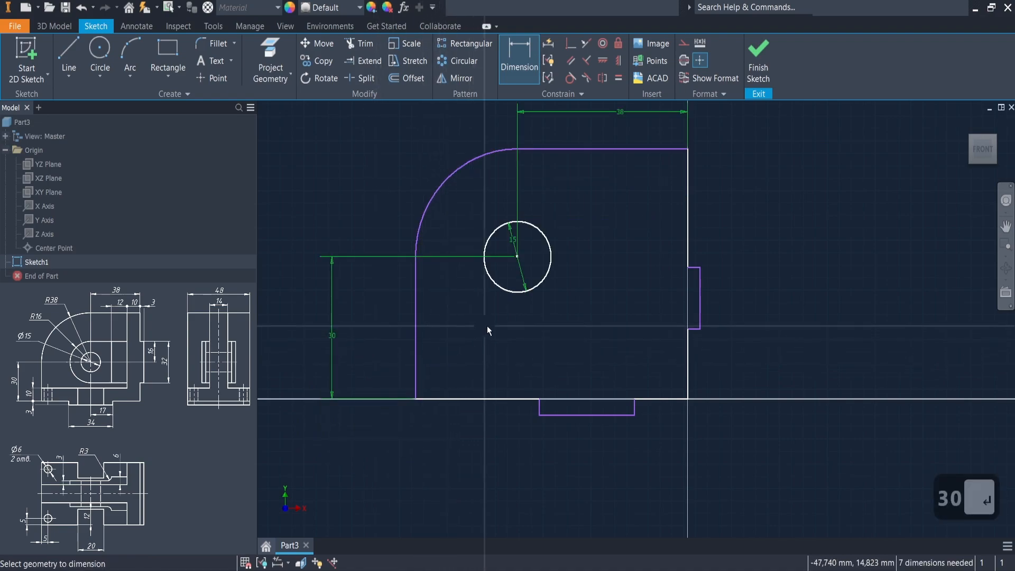
# Step: Dimension the right tab and the bottom tab so that each projects 3 mm from the profile
pyautogui.click(689, 278)
pyautogui.click(693, 241)
pyautogui.click(755, 241)
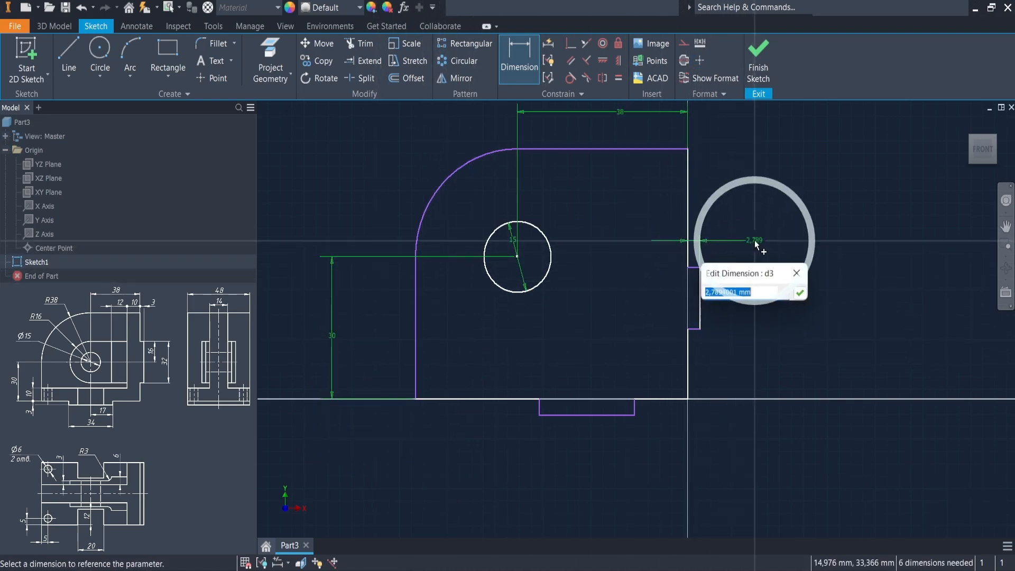
pyautogui.write('3')
pyautogui.press('Return')
pyautogui.click(635, 408)
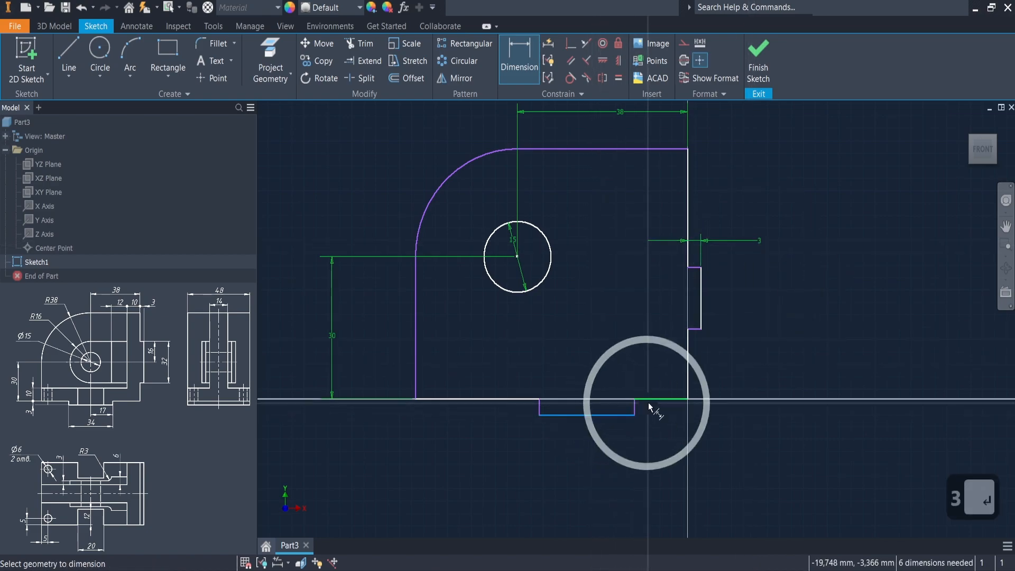
pyautogui.click(655, 484)
pyautogui.press('Return')
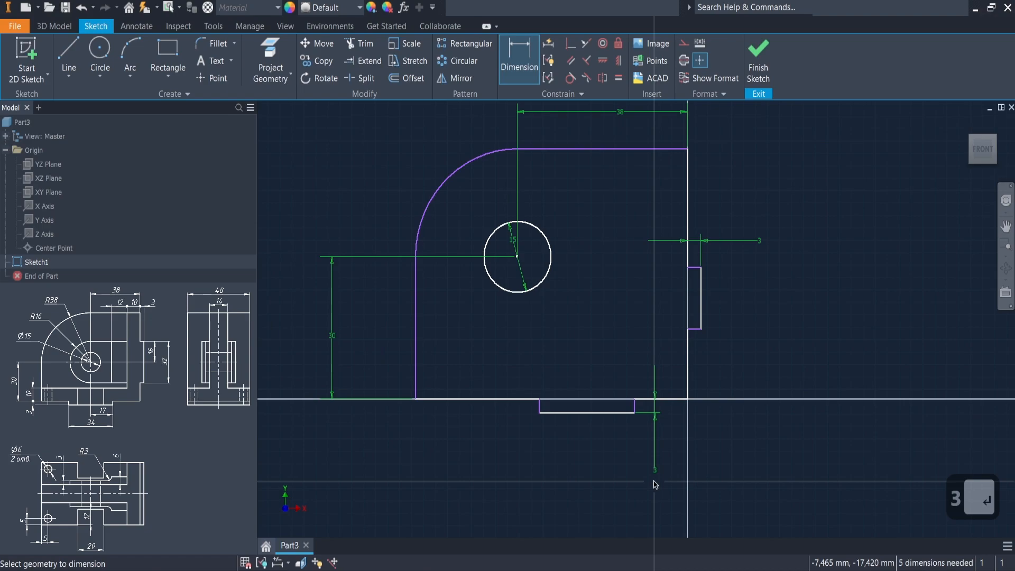
# Step: Set the bottom tab's width to 34 mm and move the tab left so it sits beneath the circle
pyautogui.click(602, 414)
pyautogui.click(599, 461)
pyautogui.write('34')
pyautogui.press('Return')
pyautogui.press('Escape')
pyautogui.press('Escape')
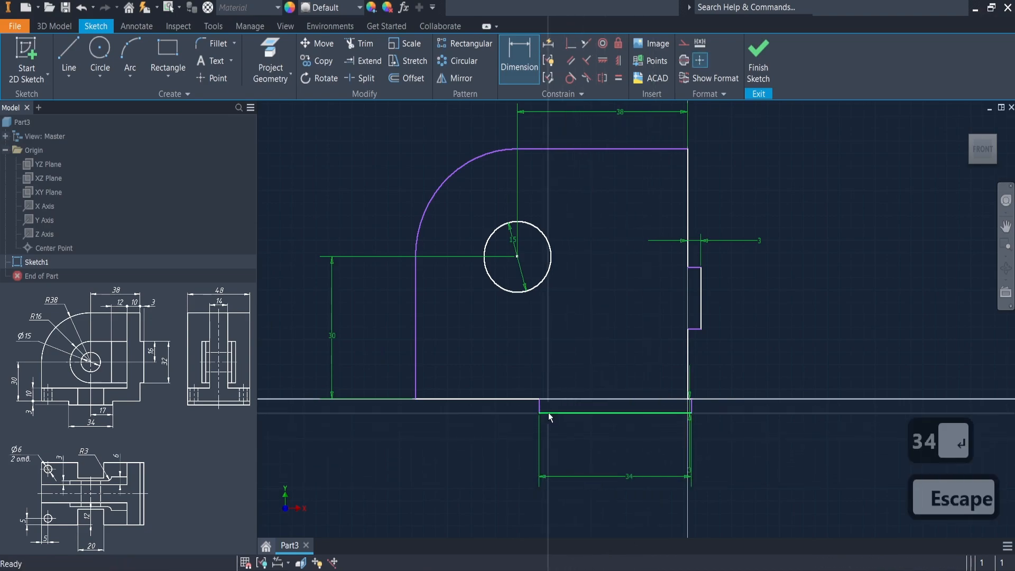
pyautogui.moveTo(548, 414); pyautogui.dragTo(467, 413)
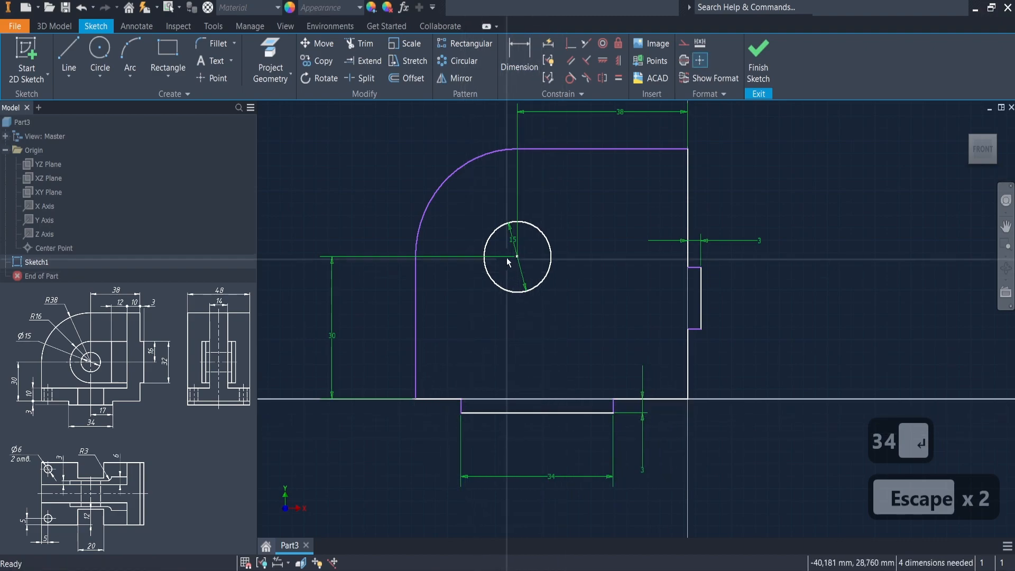
# Step: Dimension the large corner arc with a radius of 38 mm
pyautogui.click(520, 58)
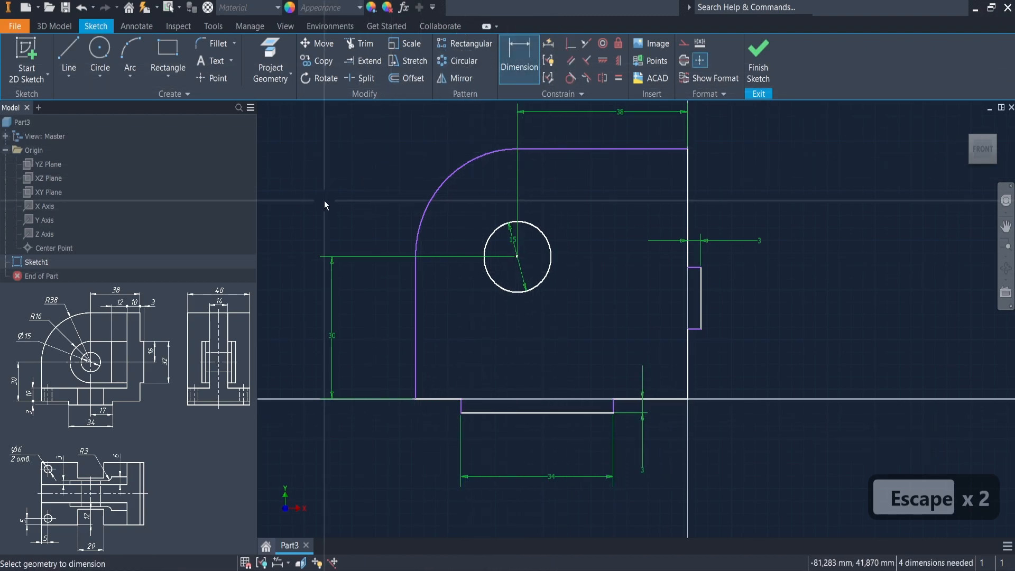
pyautogui.click(440, 187)
pyautogui.click(398, 157)
pyautogui.write('38')
pyautogui.press('Return')
# Step: Dimension the horizontal distance from the circle's center to the bottom tab's right edge as 17 mm
pyautogui.scroll(-3, 595, 342)
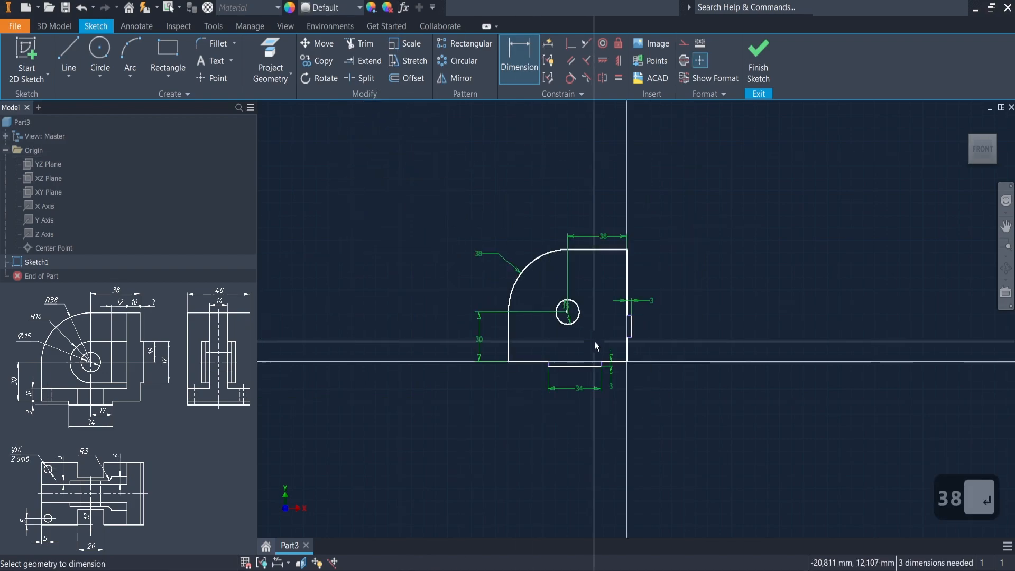
pyautogui.scroll(1, 587, 335)
pyautogui.click(612, 394)
pyautogui.click(549, 290)
pyautogui.click(578, 415)
pyautogui.write('17')
pyautogui.press('Return')
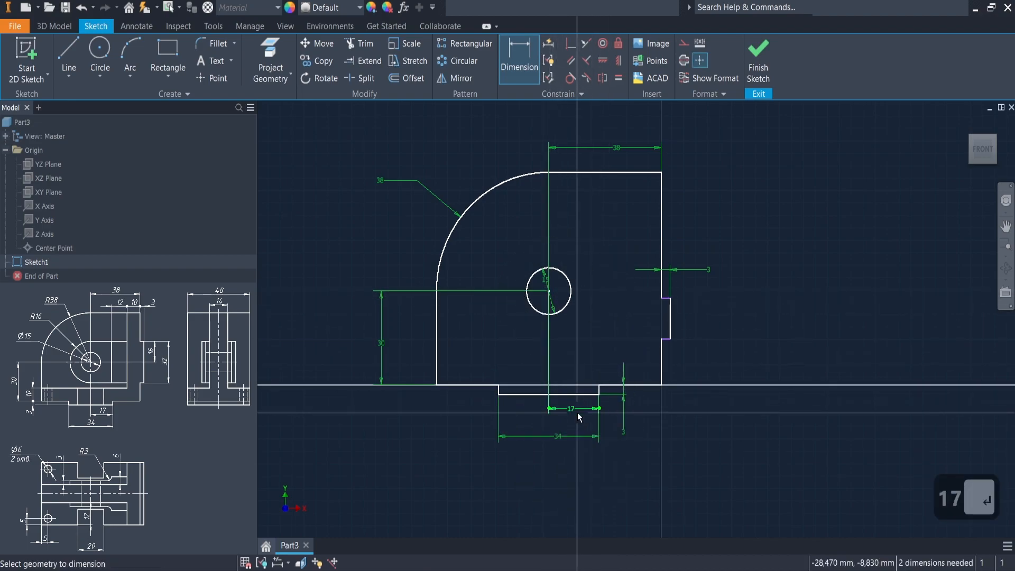
# Step: Stretch the right tab upward and dimension its upper edge 16 mm above the circle's center
pyautogui.click(662, 300)
pyautogui.moveTo(663, 303); pyautogui.dragTo(666, 241)
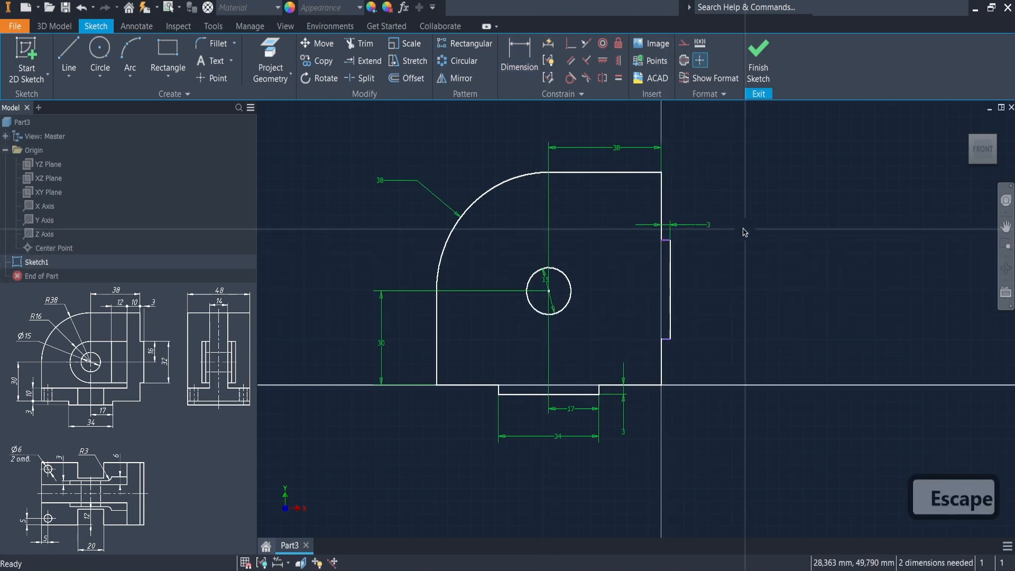
pyautogui.click(521, 53)
pyautogui.click(550, 292)
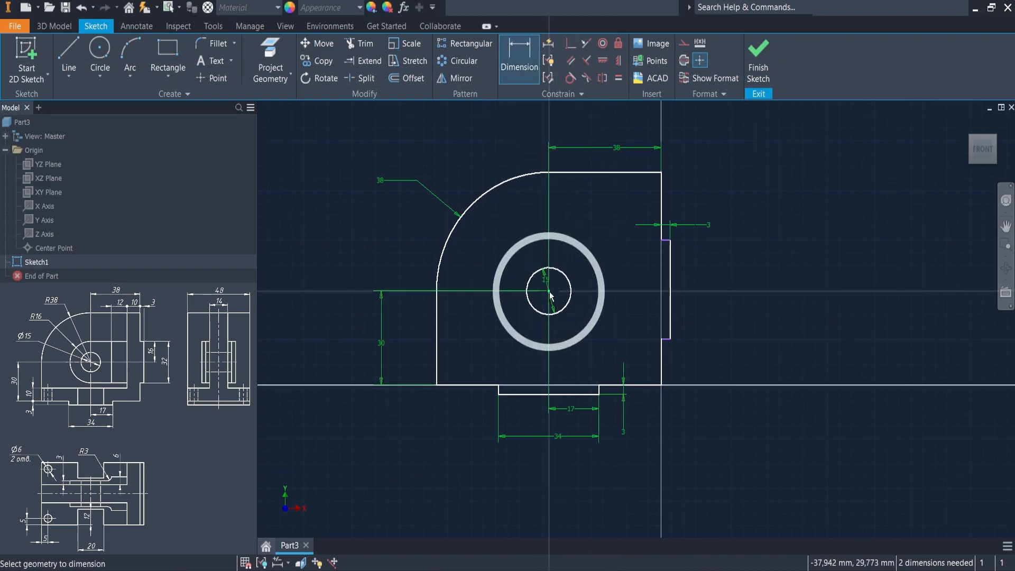
pyautogui.click(659, 239)
pyautogui.click(709, 270)
pyautogui.write('16')
pyautogui.press('Return')
# Step: Set the height of the right tab to 32 mm
pyautogui.click(673, 273)
pyautogui.click(755, 283)
pyautogui.write('32')
pyautogui.press('Return')
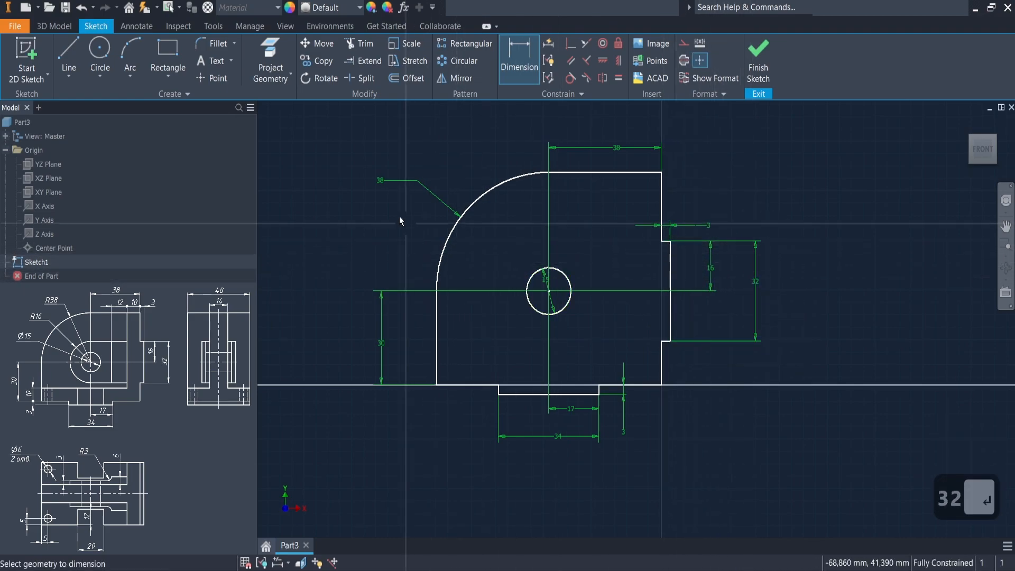
# Step: Extrude the profile around the circular hole symmetrically about the sketch plane to a distance of 14 mm
pyautogui.click(59, 26)
pyautogui.click(70, 57)
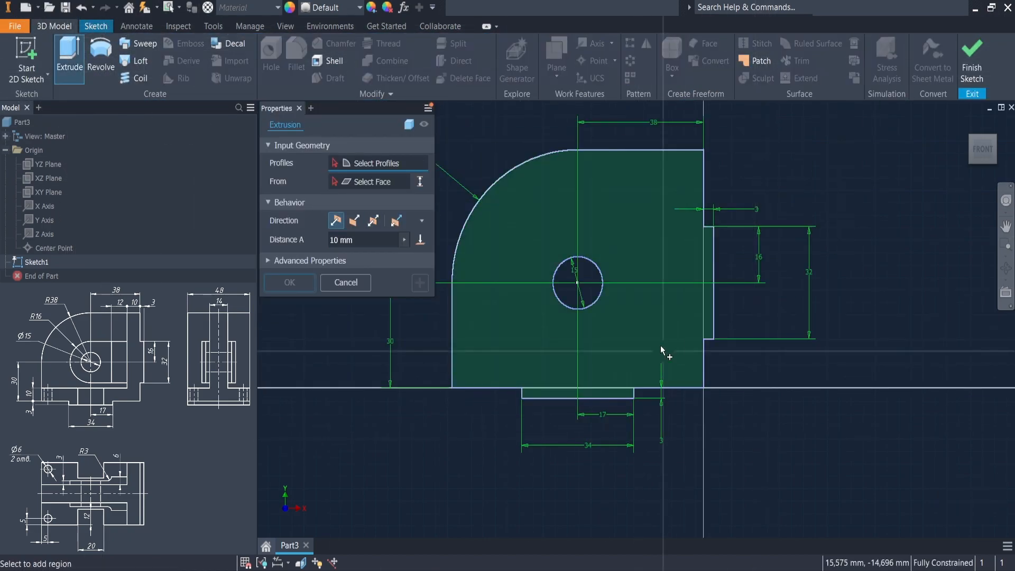
pyautogui.click(654, 340)
pyautogui.keyDown('shift'); pyautogui.moveTo(471, 328); pyautogui.dragTo(503, 344, button='middle'); pyautogui.keyUp('shift')
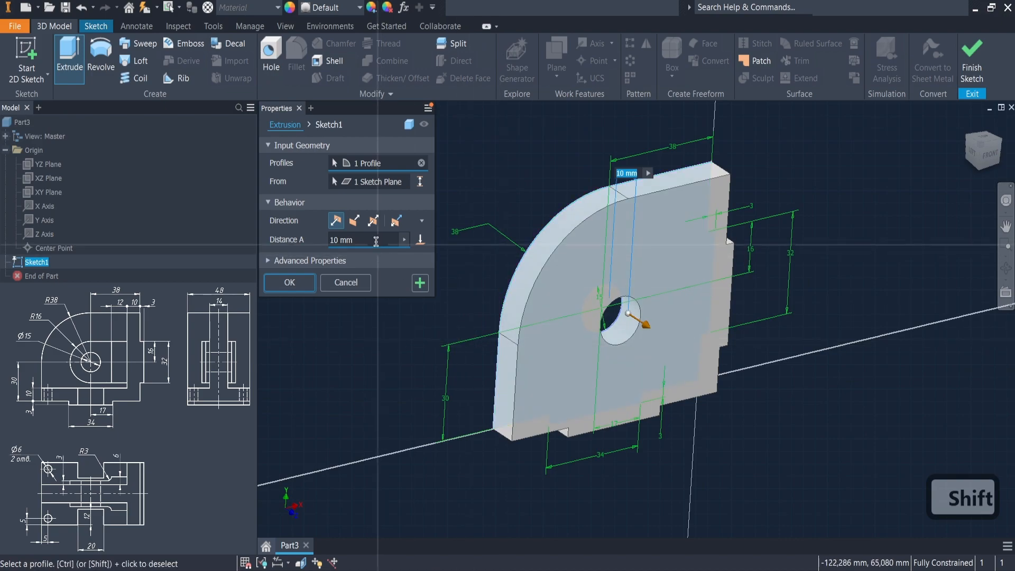
pyautogui.click(373, 221)
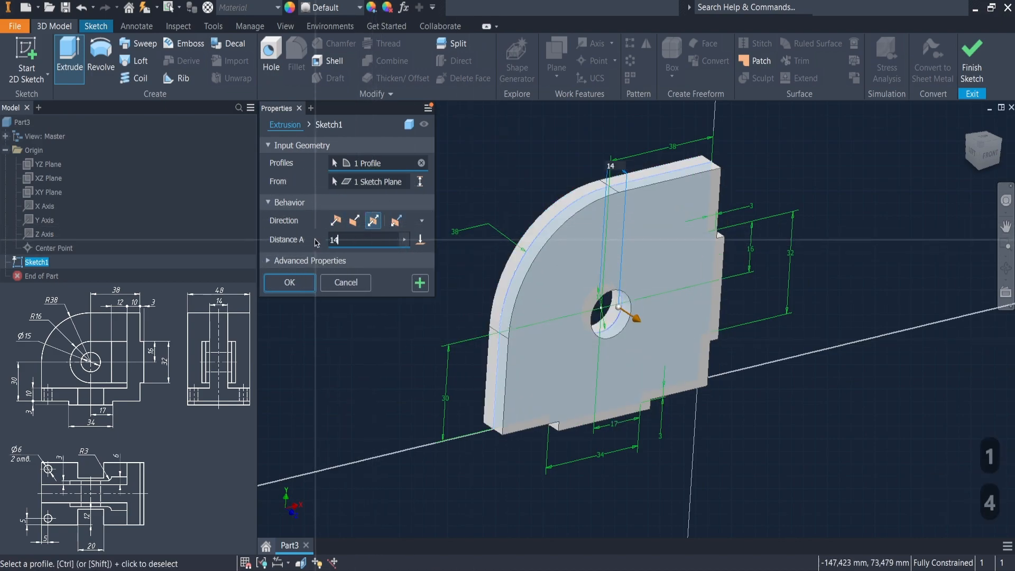
pyautogui.press('Return')
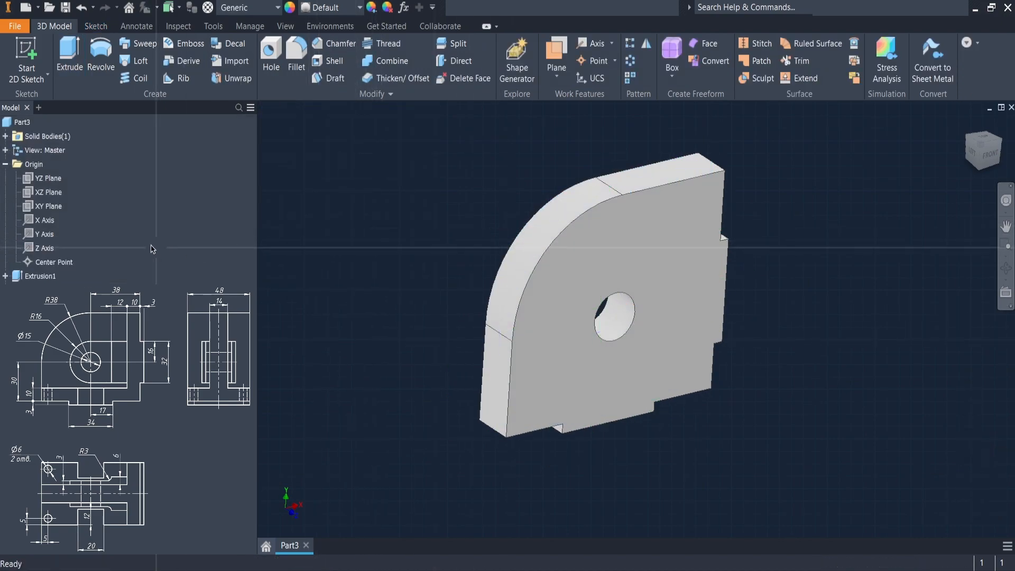
# Step: Start a sketch on the XY plane with sliced graphics and project the body's section outline into it
pyautogui.click(48, 206)
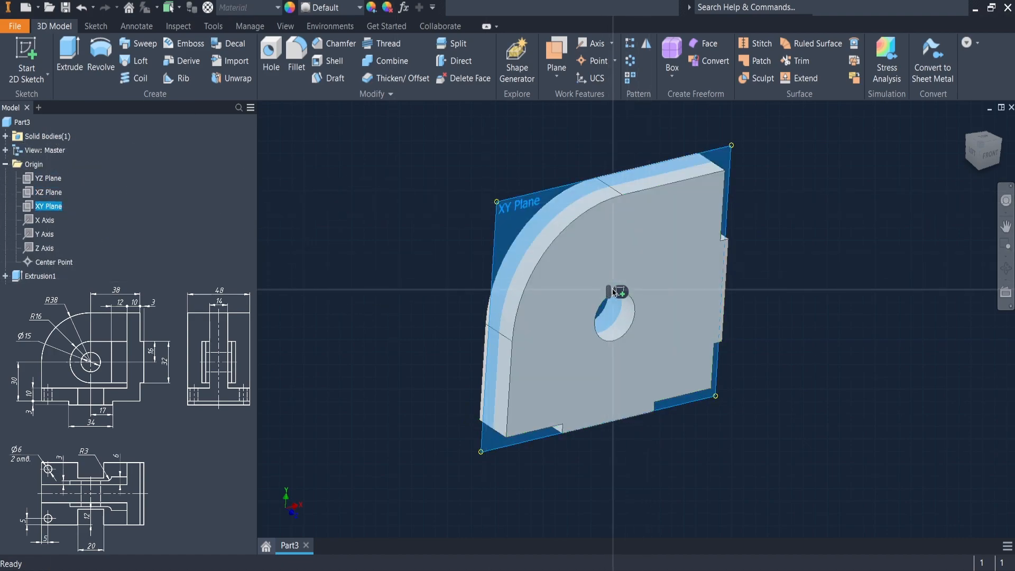
pyautogui.press('s')
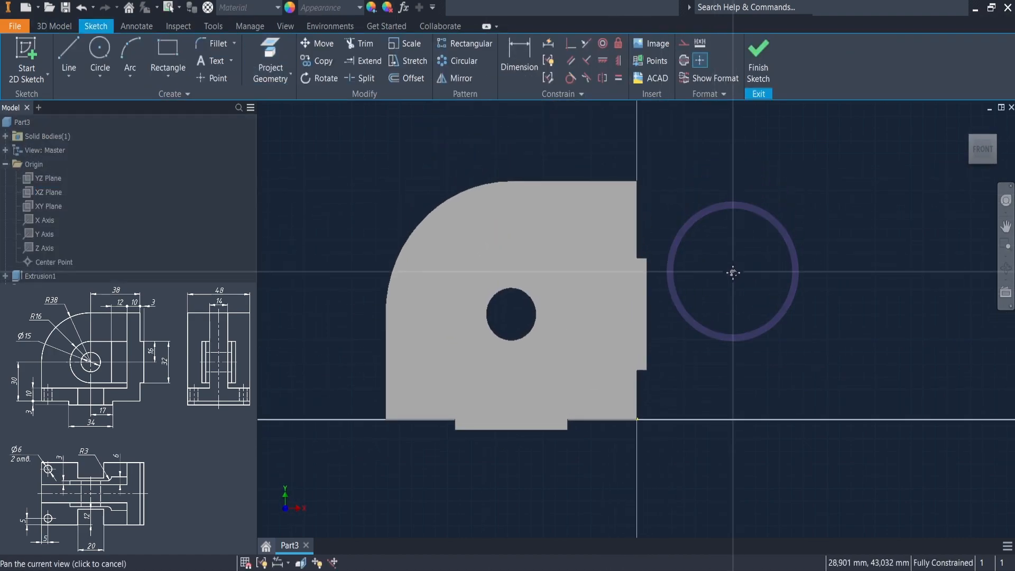
pyautogui.click(302, 563)
pyautogui.click(265, 43)
pyautogui.click(582, 234)
# Step: Draw an L-shaped line from the part's top edge down near its right side, then across to the left edge above the base
pyautogui.click(59, 57)
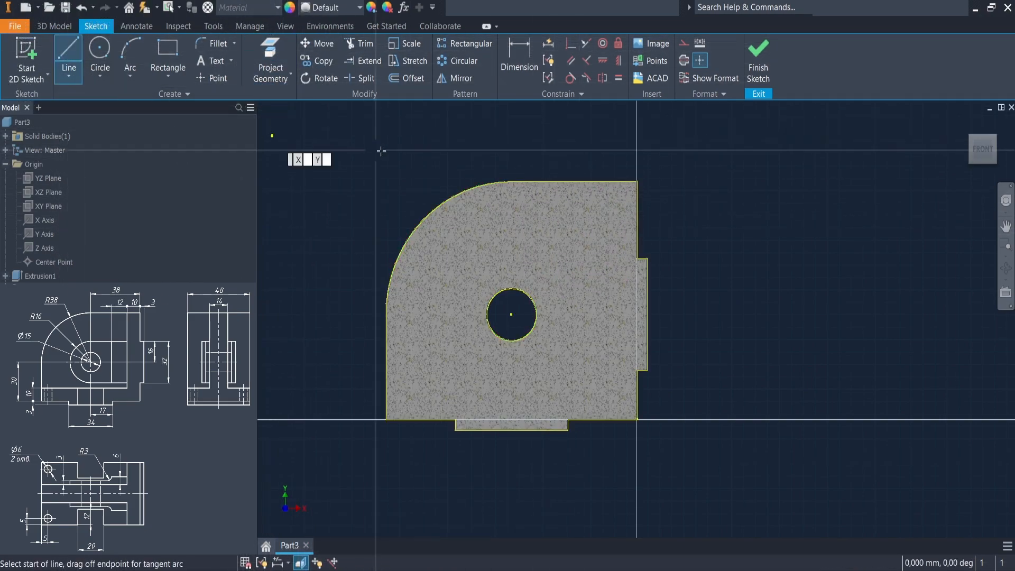
pyautogui.click(600, 182)
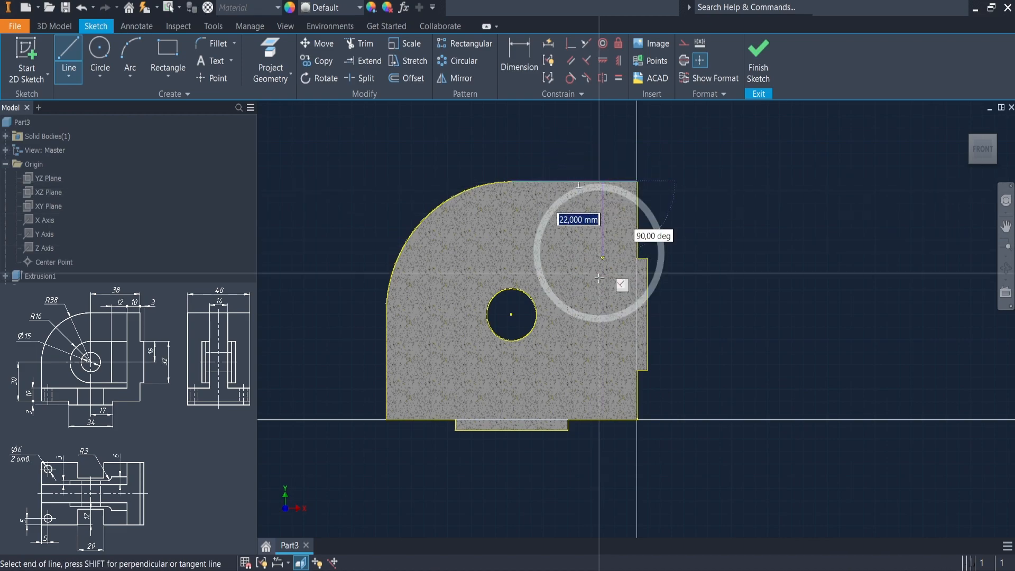
pyautogui.click(598, 386)
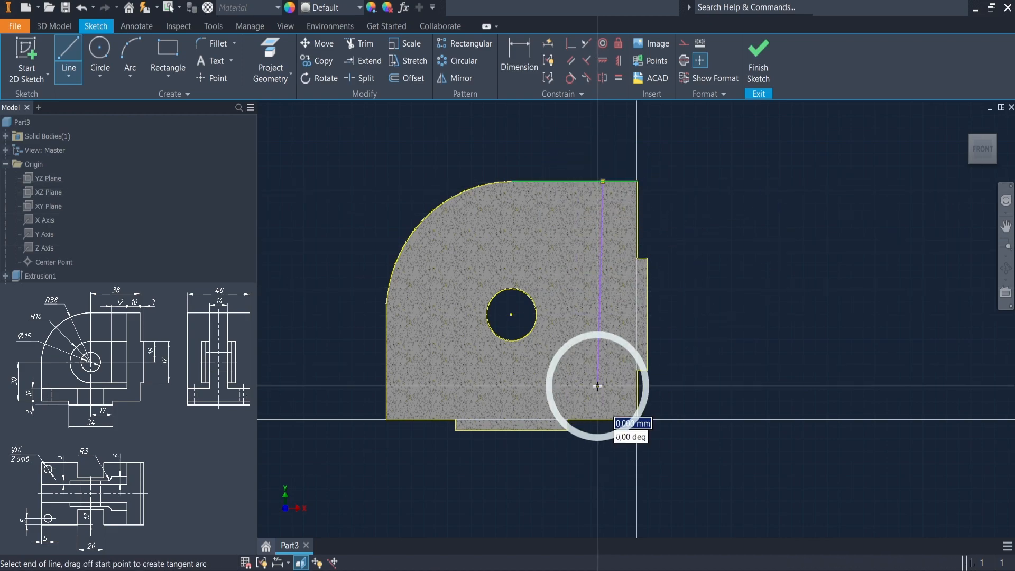
pyautogui.click(387, 384)
pyautogui.press('Escape')
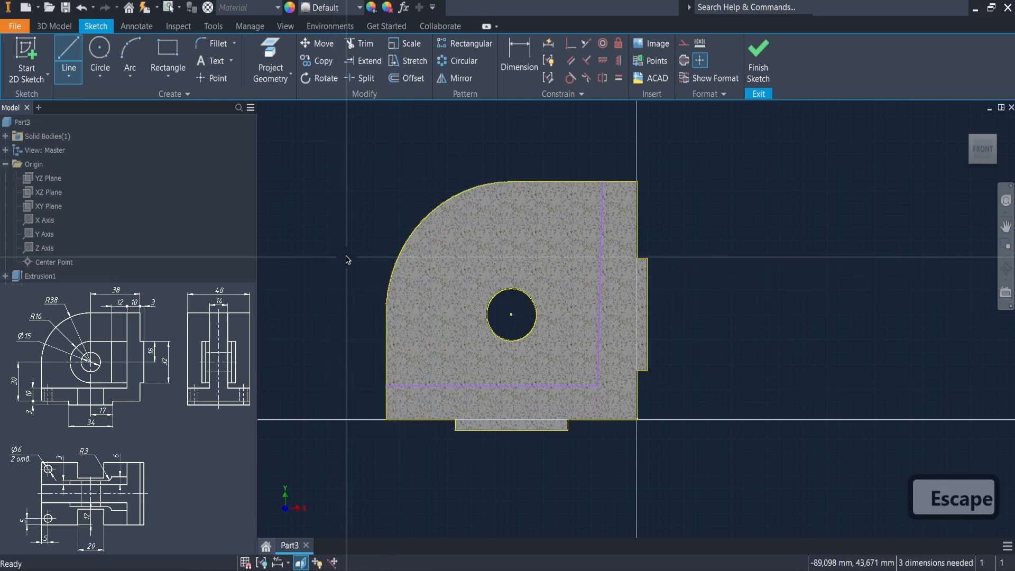
# Step: Dimension the horizontal line of the L shape 10 mm above the part's base edge
pyautogui.click(520, 59)
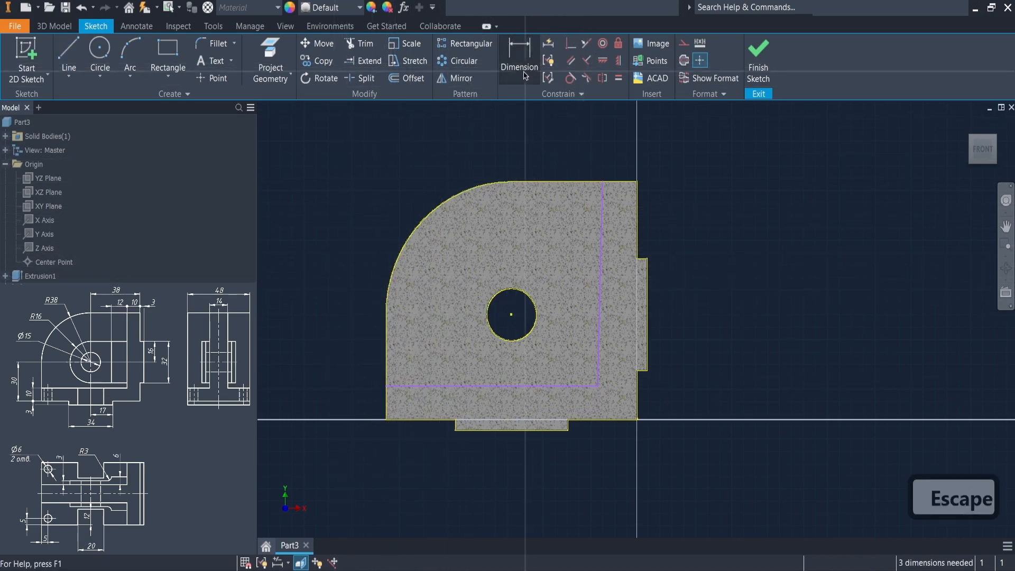
pyautogui.click(418, 387)
pyautogui.click(370, 419)
pyautogui.click(365, 410)
pyautogui.write('10')
pyautogui.press('Return')
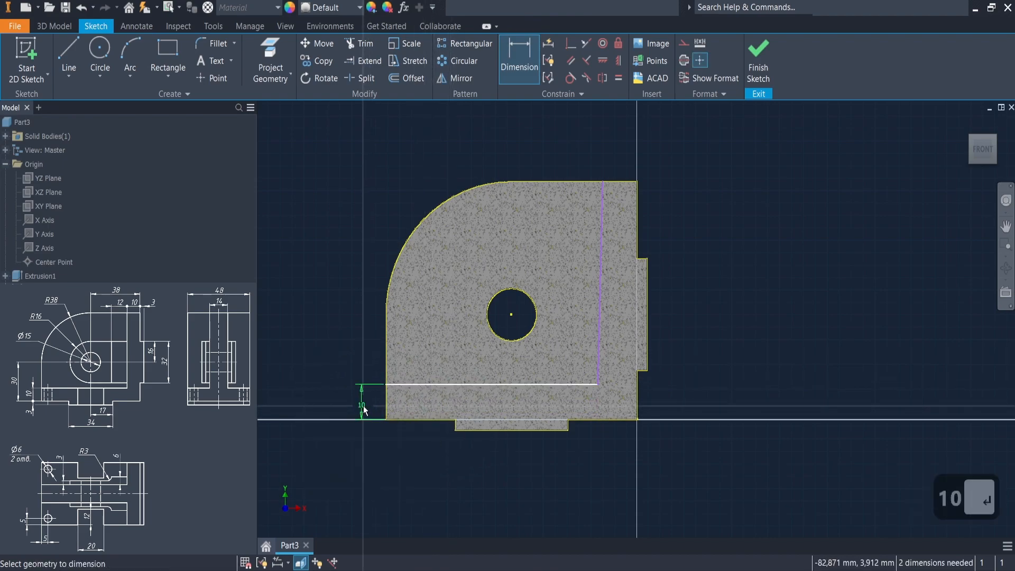
# Step: Constrain the L shape's slanted upright line to be vertical
pyautogui.click(638, 240)
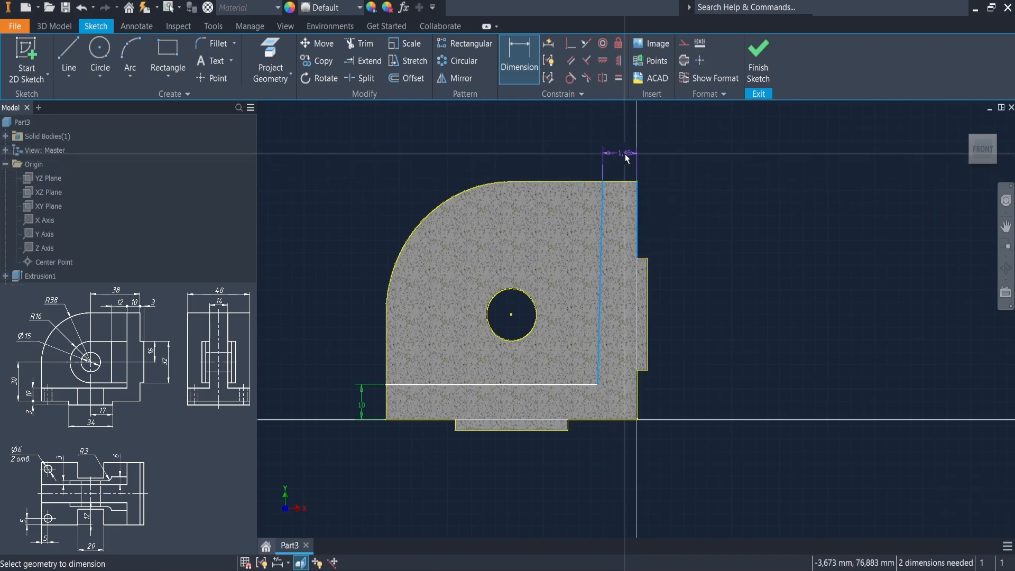
pyautogui.press('Escape')
pyautogui.click(619, 60)
pyautogui.click(603, 208)
# Step: Dimension the L shape's vertical line 10 mm from the part's back edge
pyautogui.click(527, 79)
pyautogui.click(597, 203)
pyautogui.click(637, 211)
pyautogui.click(621, 168)
pyautogui.write('10')
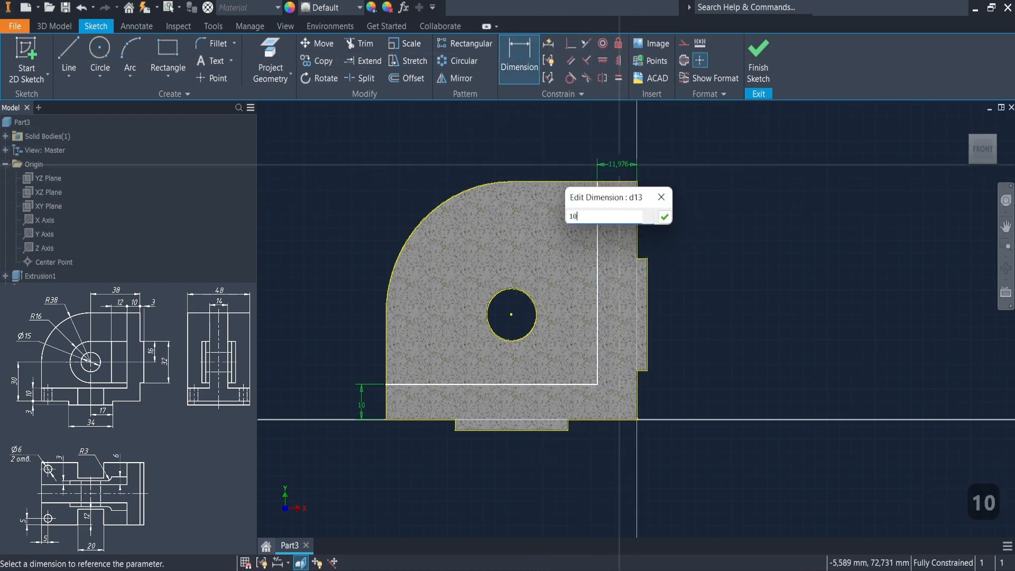
pyautogui.press('Return')
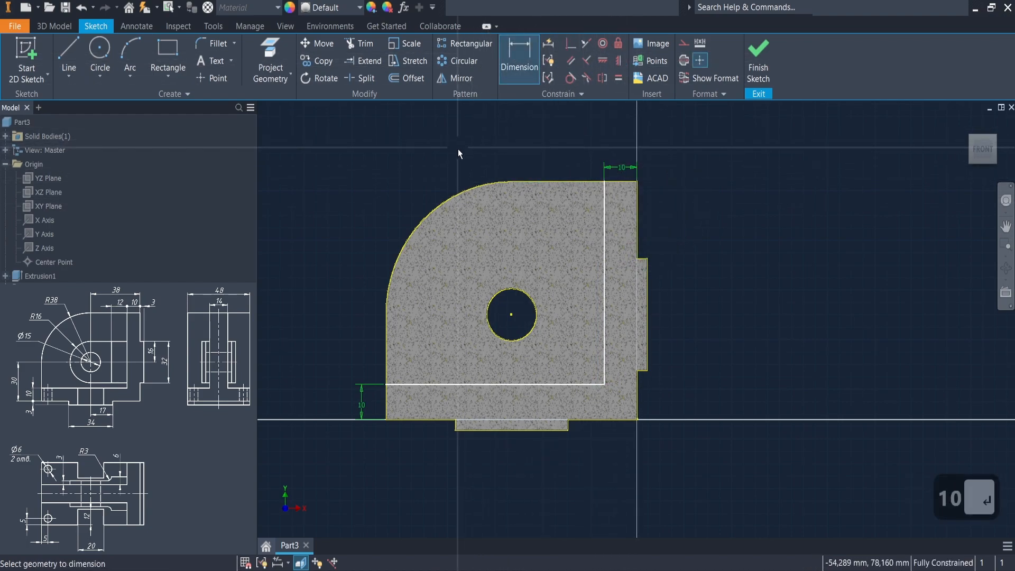
# Step: Extrude the L-shaped base and back plate profile symmetrically about the sketch plane to a distance of 48 mm
pyautogui.click(54, 26)
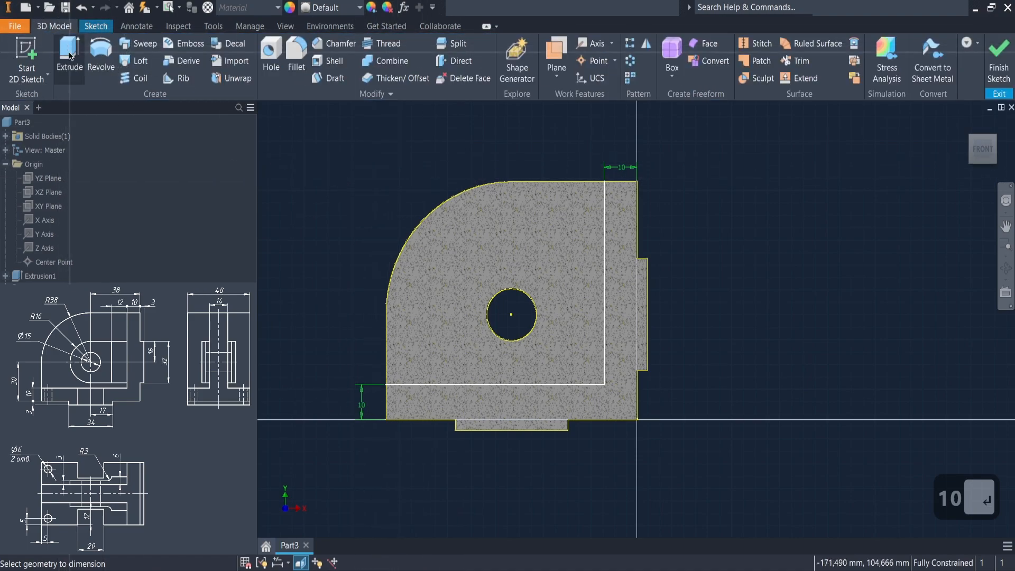
pyautogui.click(70, 52)
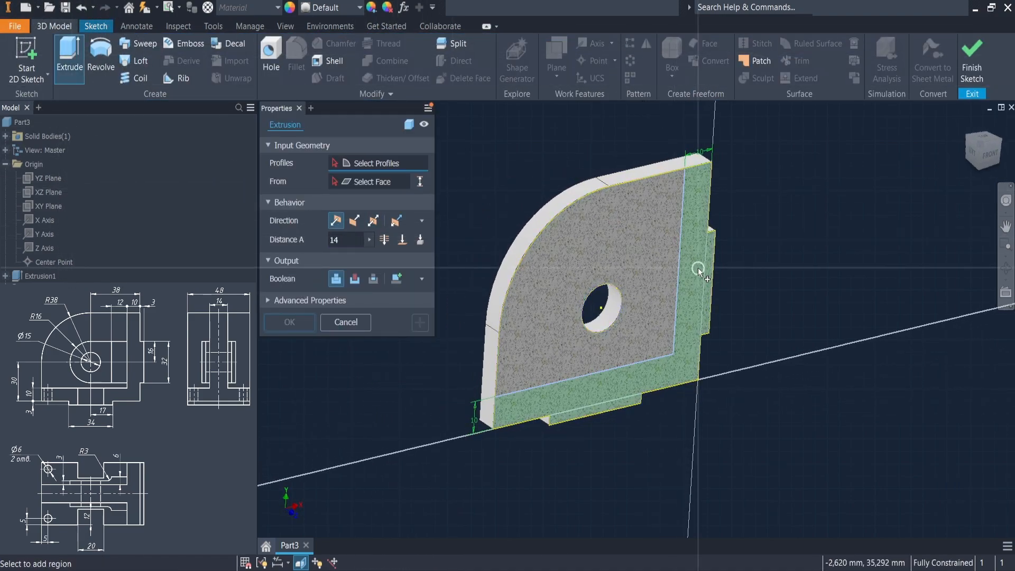
pyautogui.click(373, 222)
pyautogui.click(282, 244)
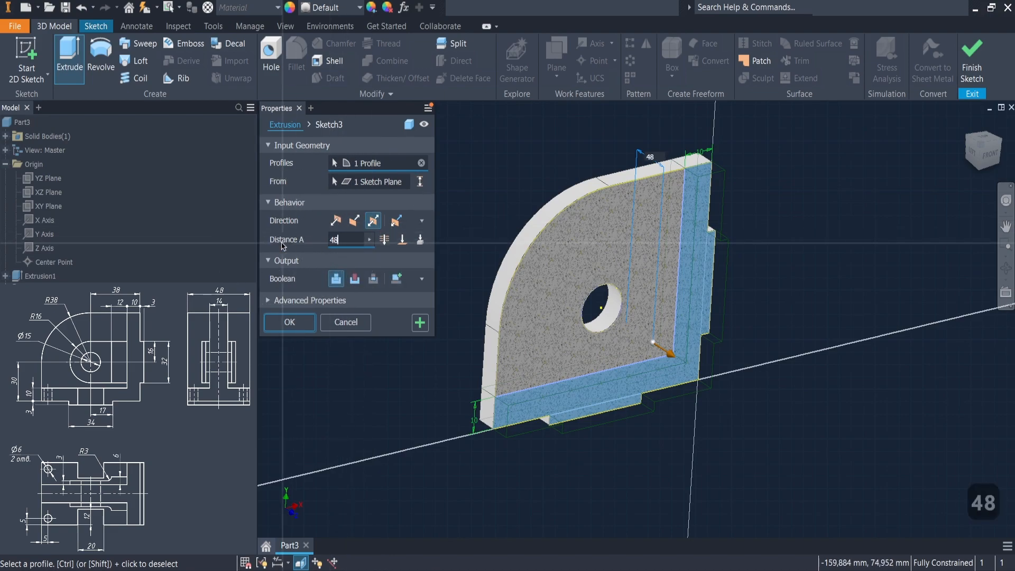
pyautogui.click(289, 322)
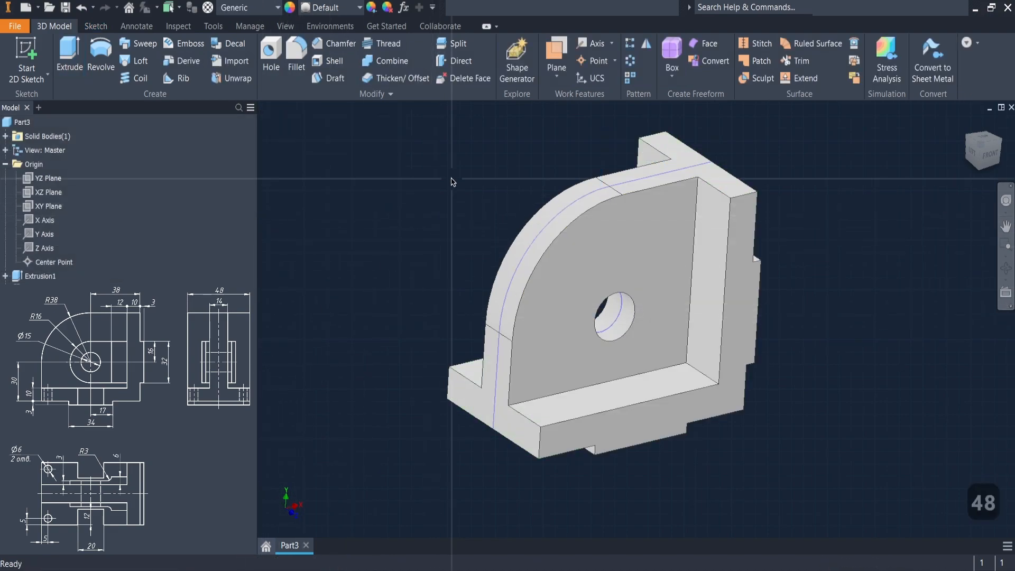
# Step: Start a sketch on the front side face of the rounded web and project the circular hole's edge into it
pyautogui.click(660, 258)
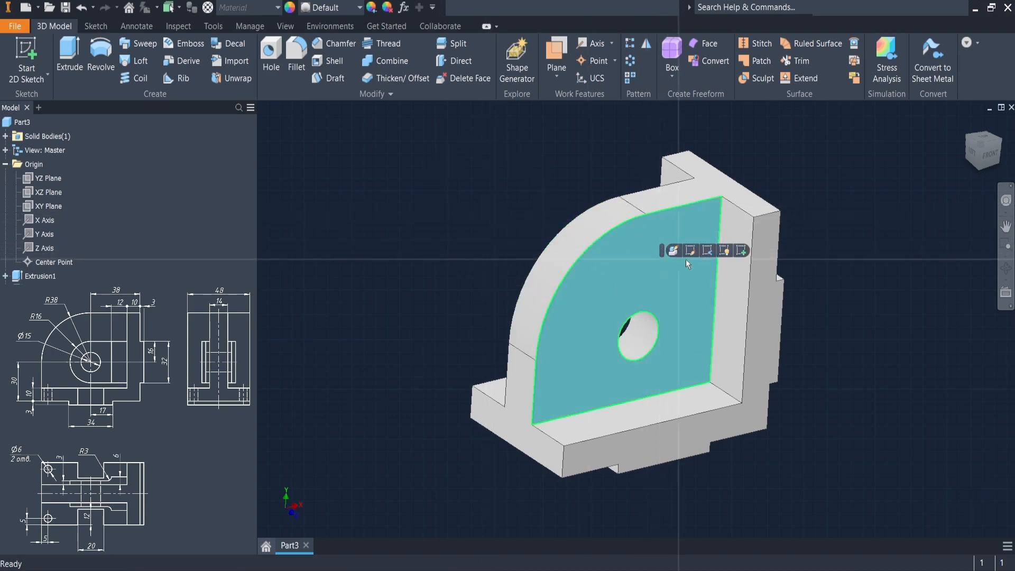
pyautogui.click(742, 251)
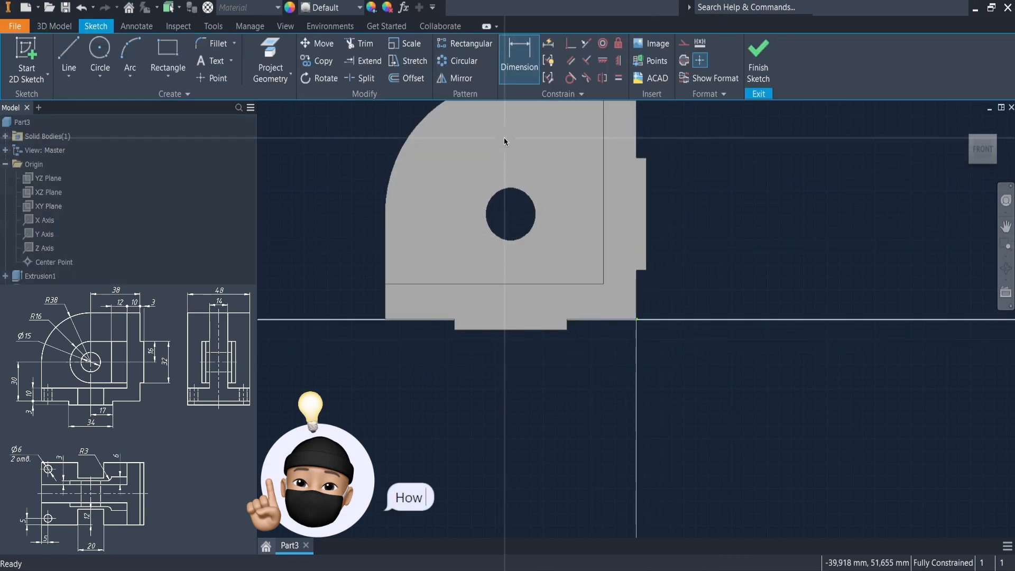
pyautogui.click(270, 60)
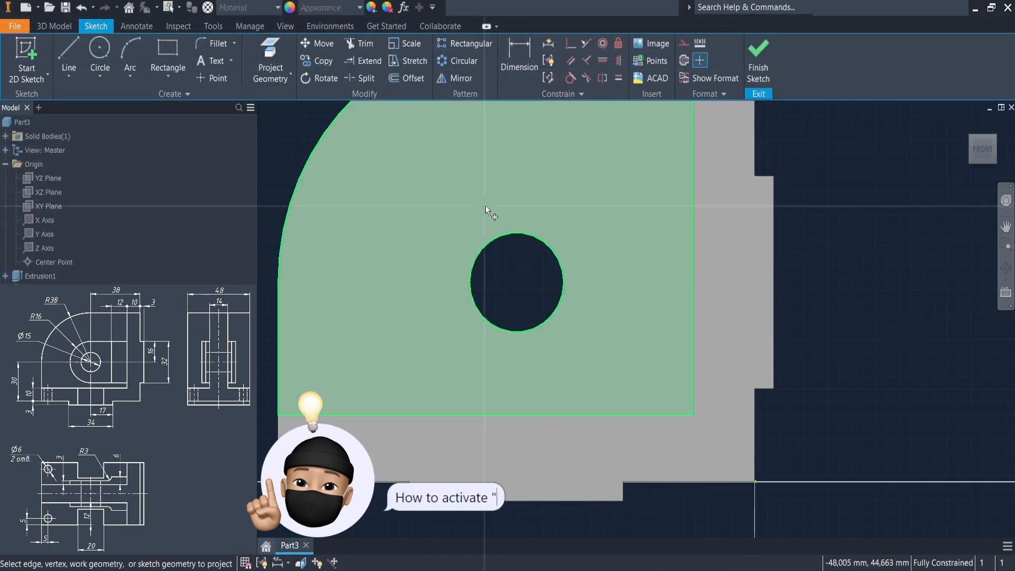
pyautogui.click(516, 234)
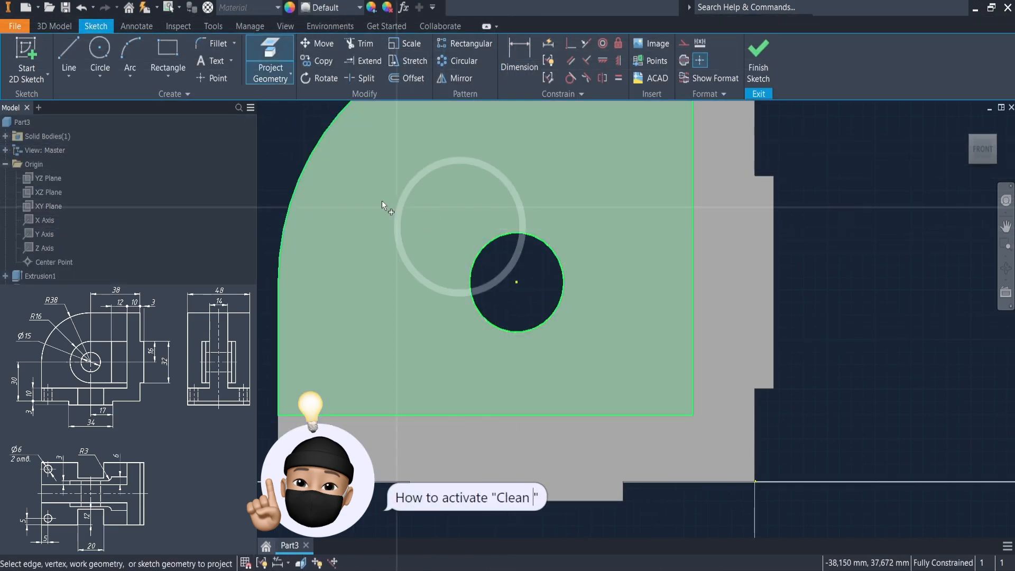
# Step: Draw a circle concentric with the projected hole, entering its diameter as 16*2
pyautogui.click(102, 49)
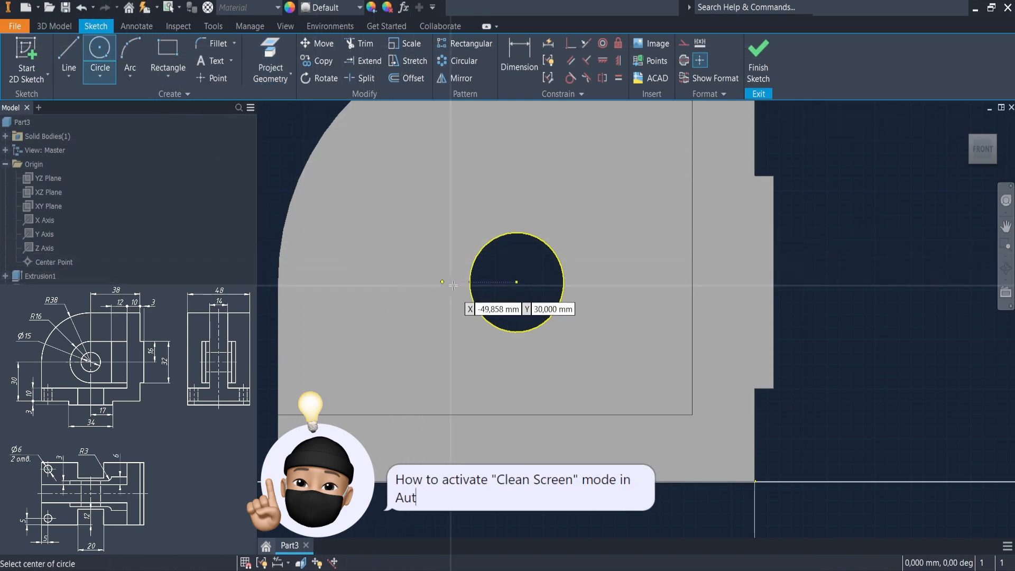
pyautogui.click(516, 282)
pyautogui.write('1')
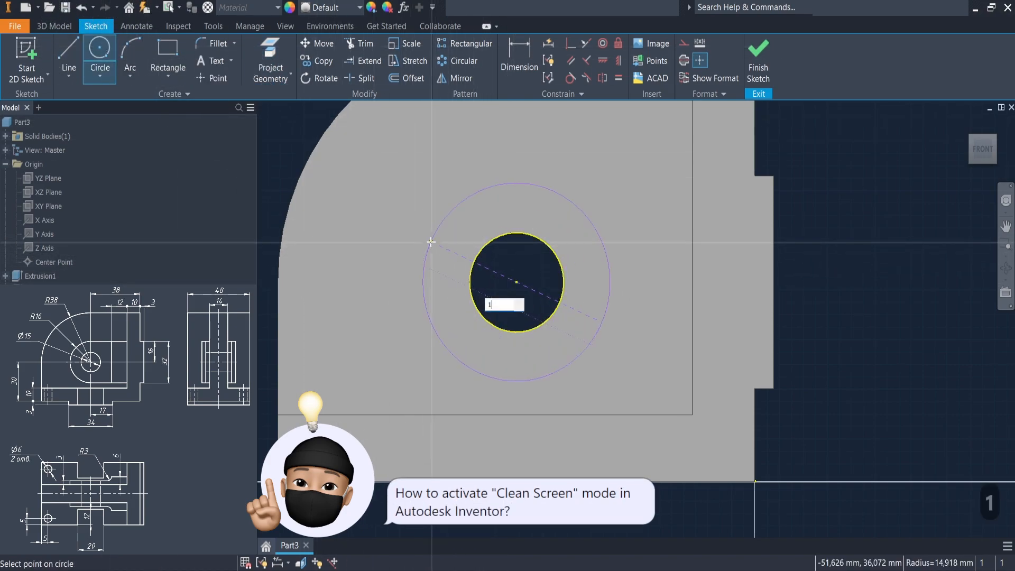
pyautogui.write('6*2')
pyautogui.press('Return')
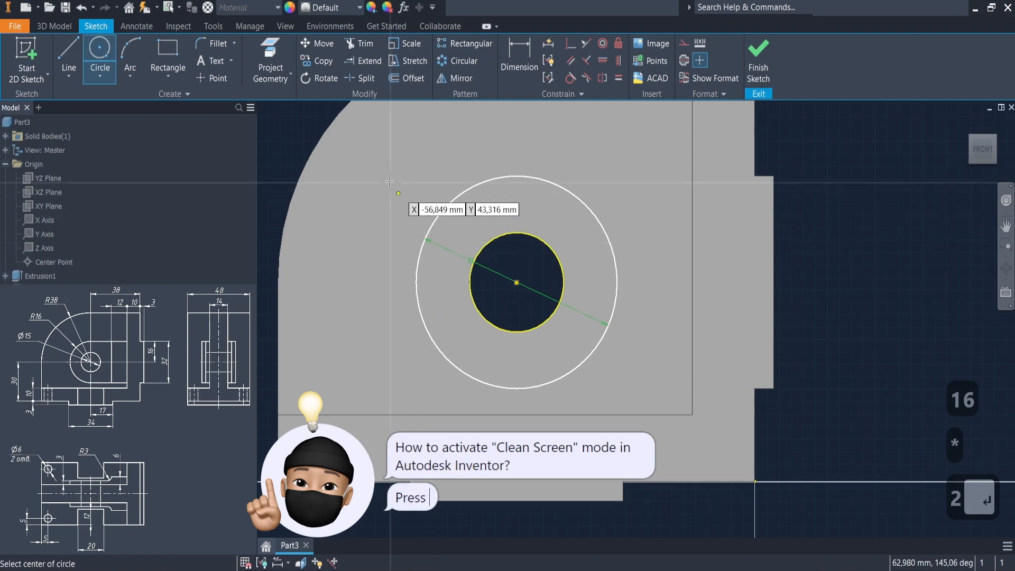
# Step: Draw two horizontal lines from the top and bottom of the large circle to the back plate's inner edge
pyautogui.click(69, 53)
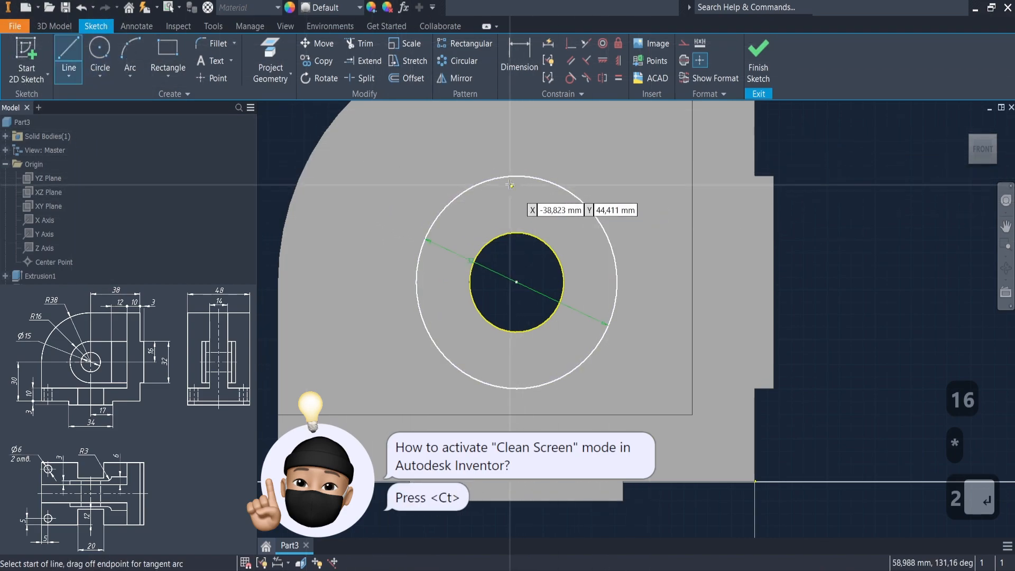
pyautogui.click(531, 177)
pyautogui.click(692, 178)
pyautogui.press('Escape')
pyautogui.rightClick(668, 257)
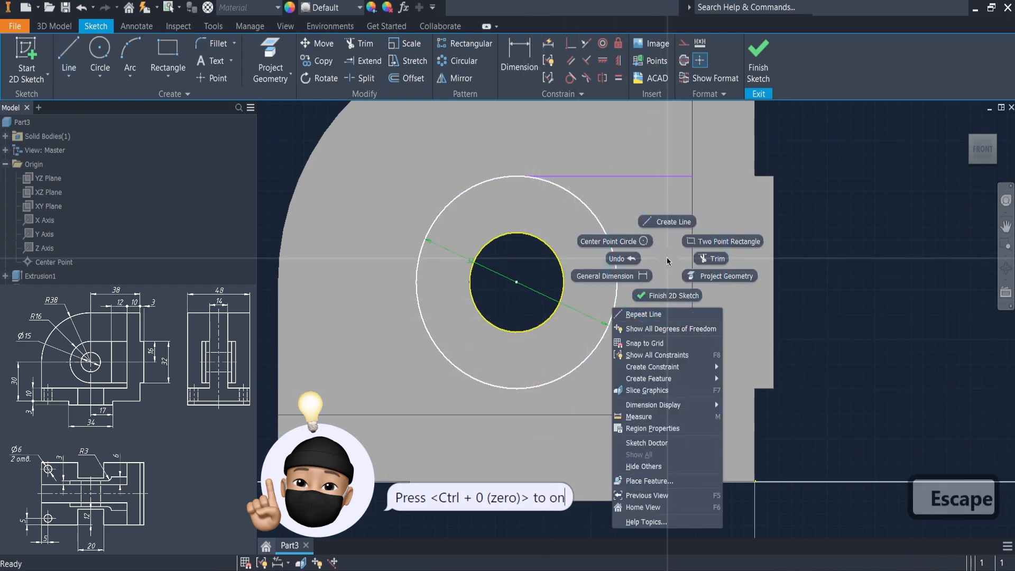
pyautogui.click(668, 233)
pyautogui.click(517, 388)
pyautogui.click(691, 389)
pyautogui.press('Escape')
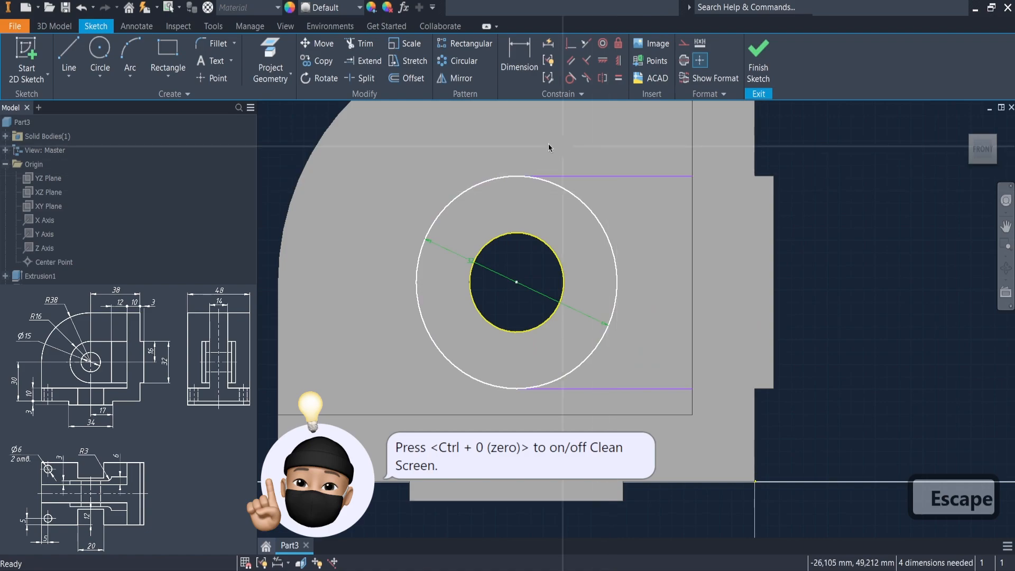
# Step: Project the back plate's inner vertical edge into the sketch and slice the graphics at the sketch plane
pyautogui.click(278, 58)
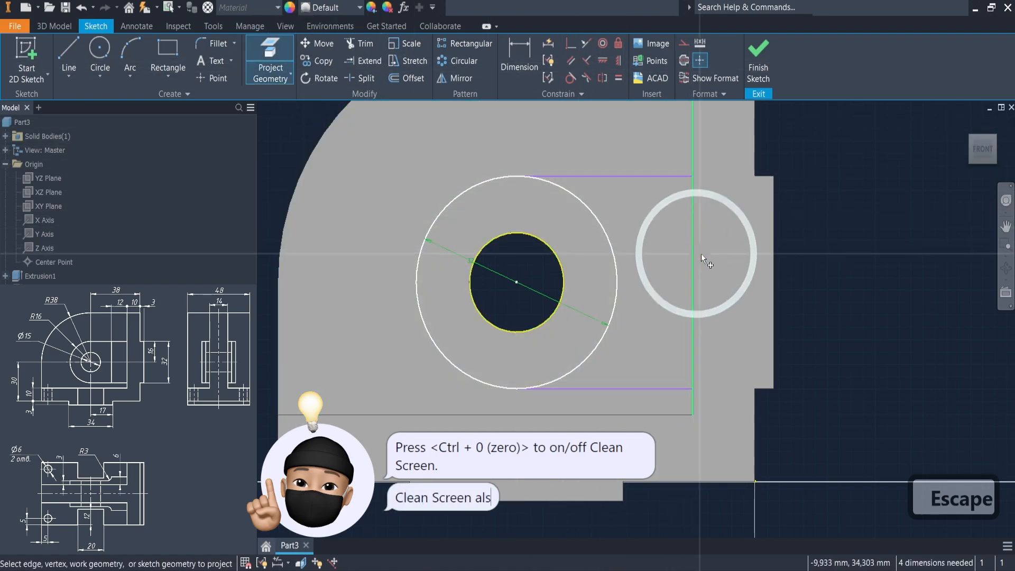
pyautogui.press('Escape')
pyautogui.click(300, 563)
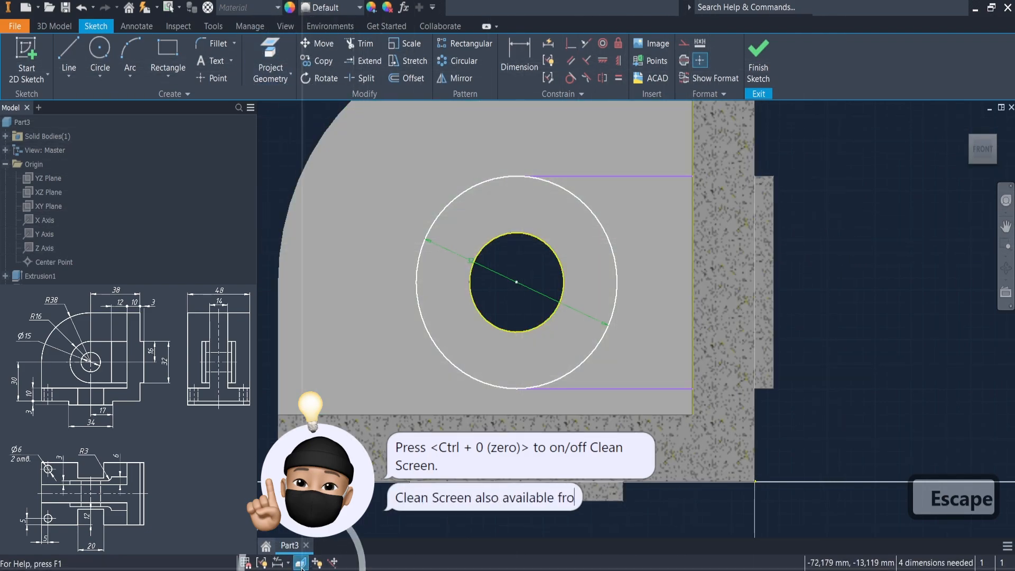
# Step: Apply tangent constraints between the large circle and both horizontal lines
pyautogui.click(571, 78)
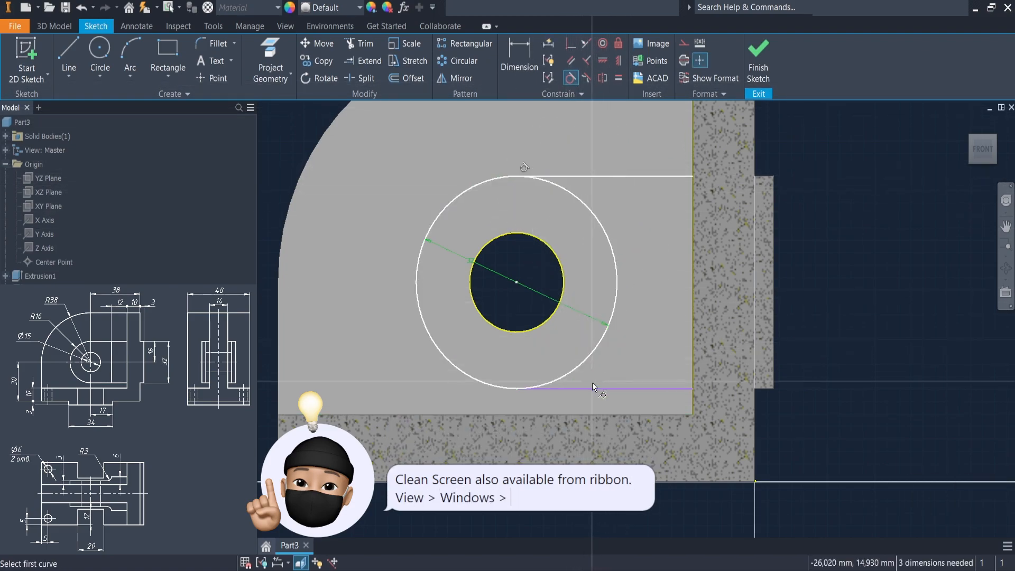
pyautogui.click(584, 363)
pyautogui.press('Escape')
# Step: Pull both horizontal lines' free ends off the back plate edge and constrain them coincident with the projected edge
pyautogui.moveTo(693, 391); pyautogui.dragTo(670, 384)
pyautogui.moveTo(690, 174); pyautogui.dragTo(657, 176)
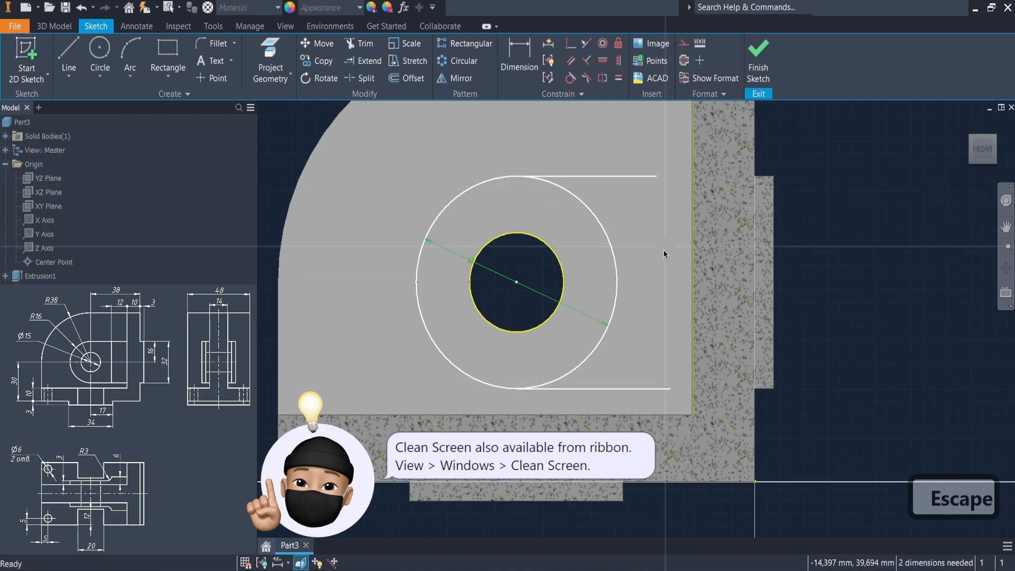
pyautogui.click(570, 44)
pyautogui.click(657, 176)
pyautogui.click(693, 183)
pyautogui.click(671, 388)
pyautogui.click(693, 390)
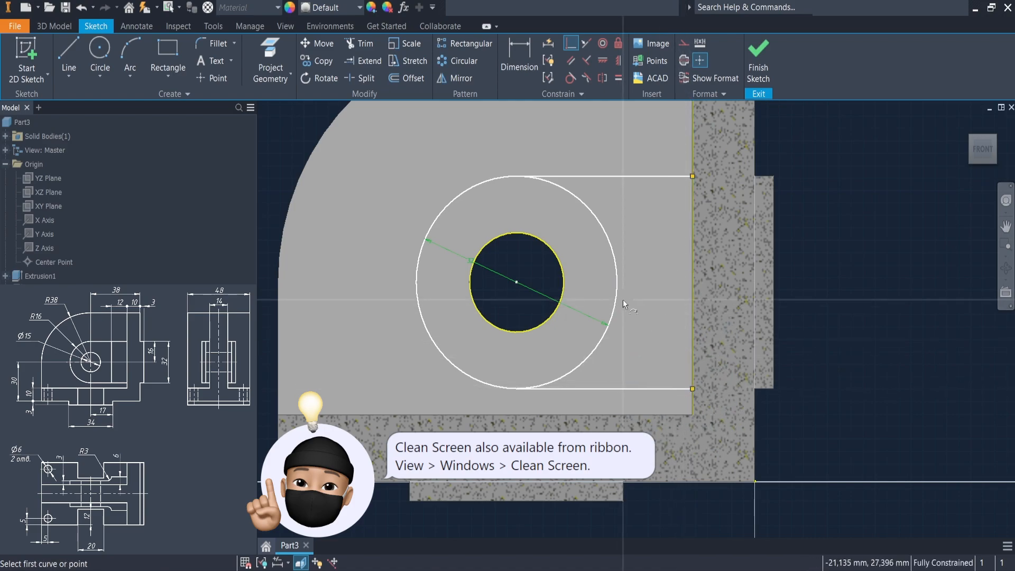
# Step: Extrude the ring around the hole and the adjoining region up to the back plate by 3 mm outward
pyautogui.click(53, 25)
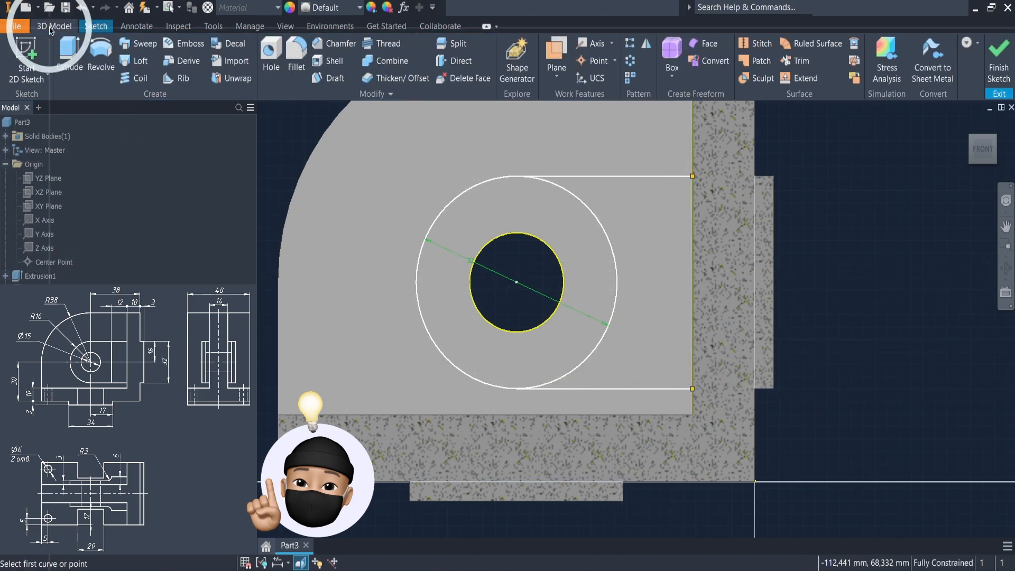
pyautogui.click(69, 55)
pyautogui.click(702, 297)
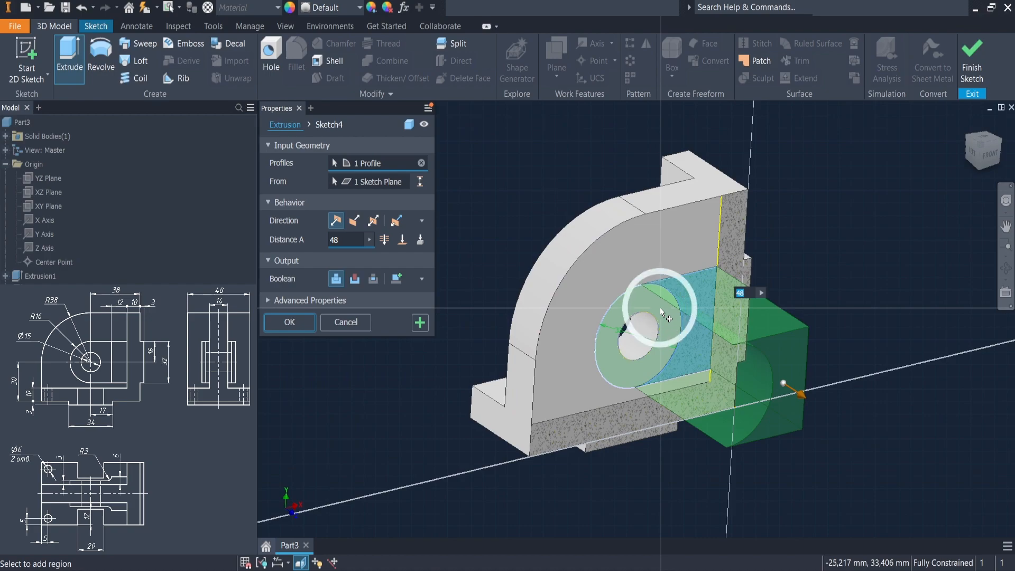
pyautogui.click(660, 307)
pyautogui.doubleClick(344, 239)
pyautogui.write('3')
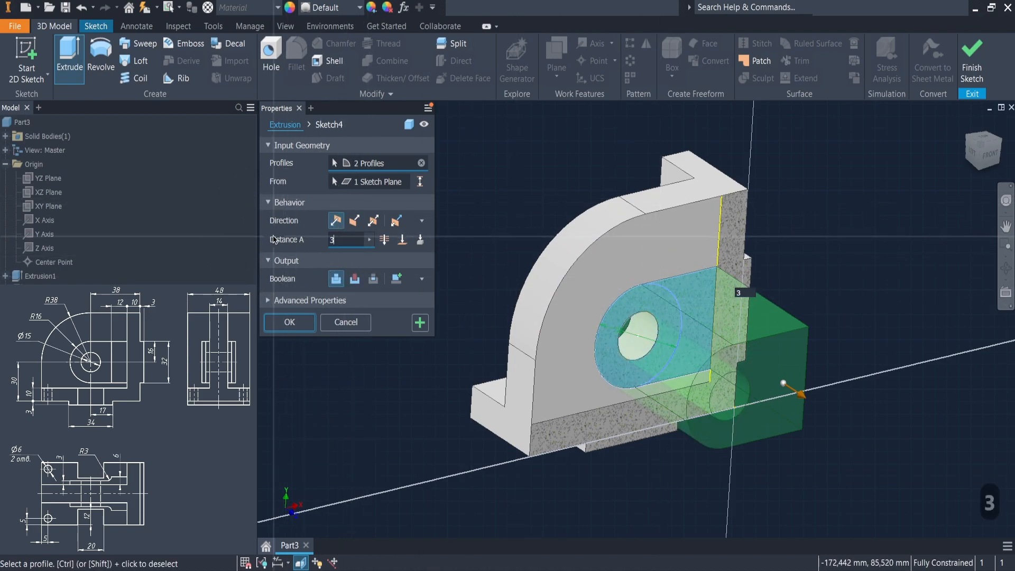
pyautogui.press('Return')
# Step: Start a sketch on the raised boss's flat face and project that face's outline into it
pyautogui.click(696, 317)
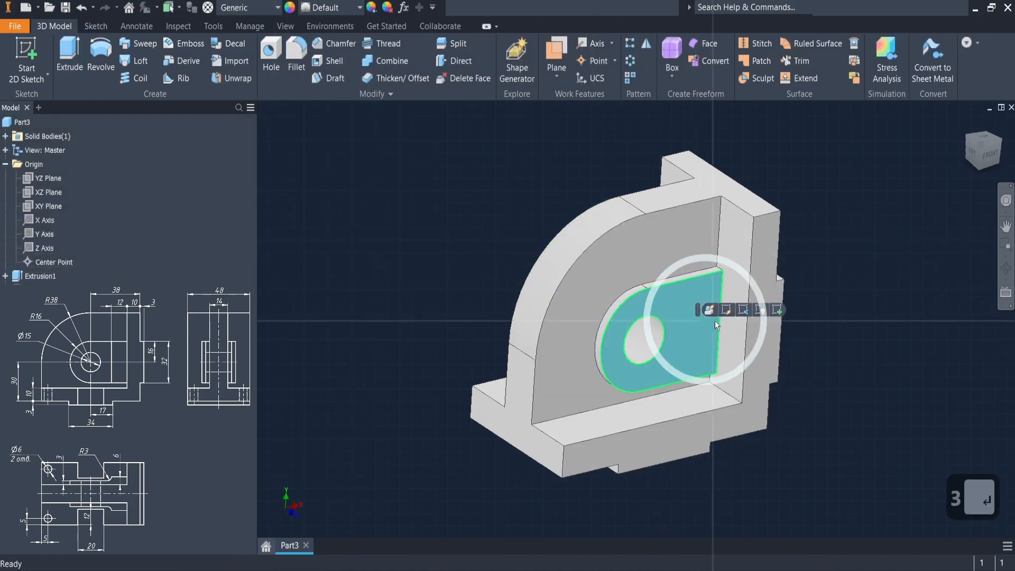
pyautogui.click(778, 311)
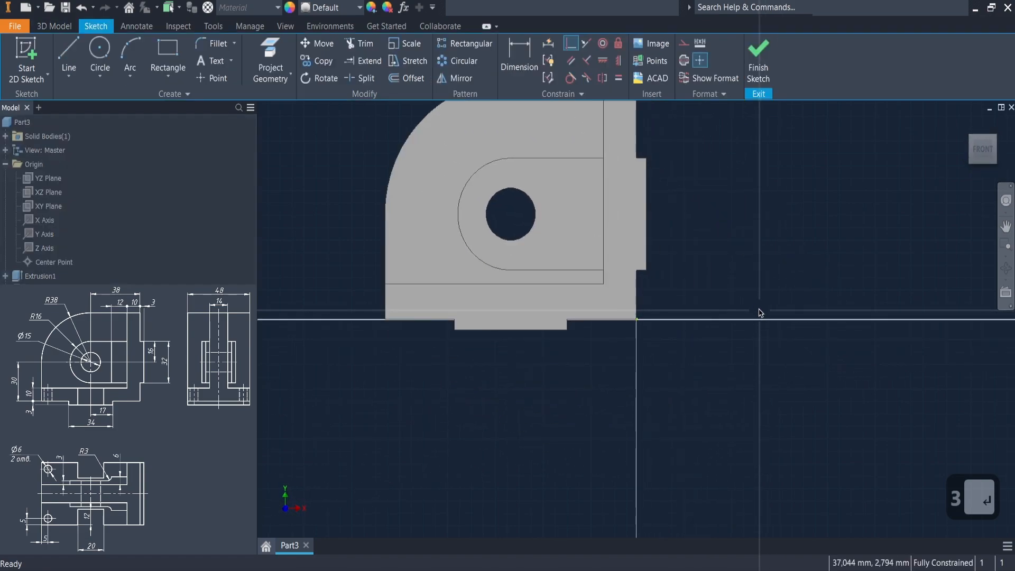
pyautogui.scroll(3, 576, 142)
pyautogui.moveTo(571, 136); pyautogui.dragTo(606, 179, button='middle')
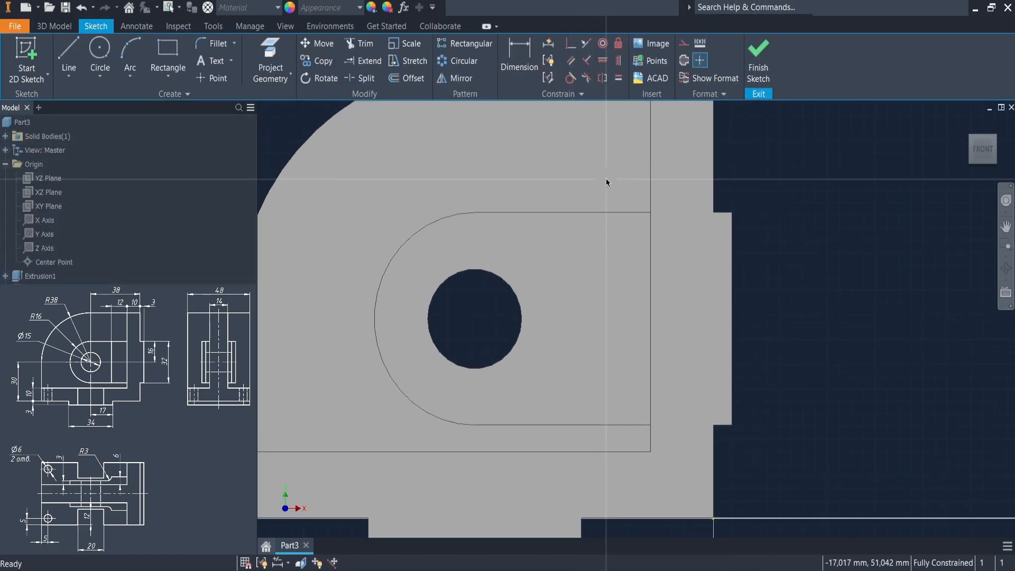
pyautogui.click(273, 53)
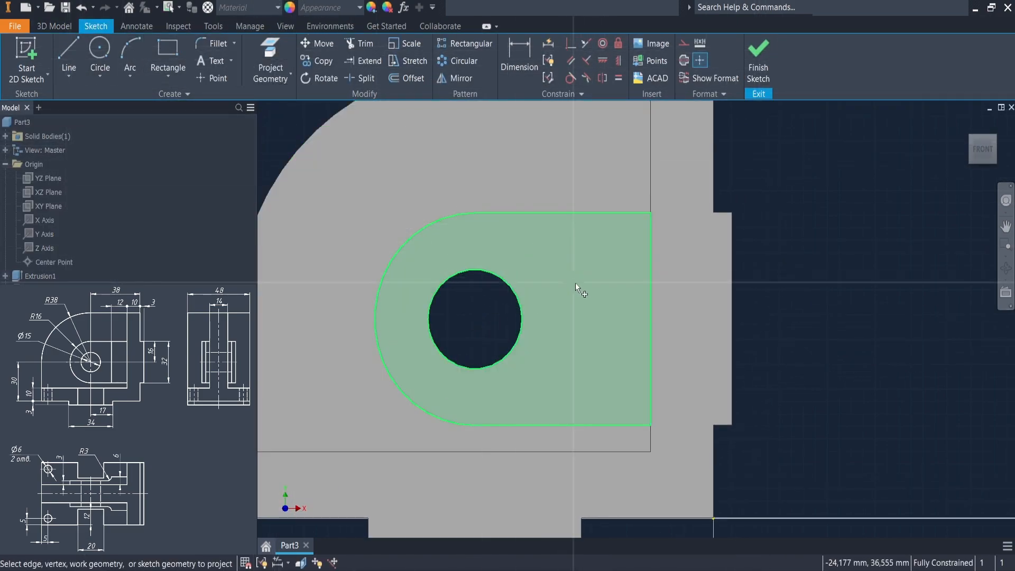
pyautogui.click(576, 283)
# Step: Draw a vertical line between the boss outline's two straight edges and dimension it 12 mm from the back plate
pyautogui.click(63, 42)
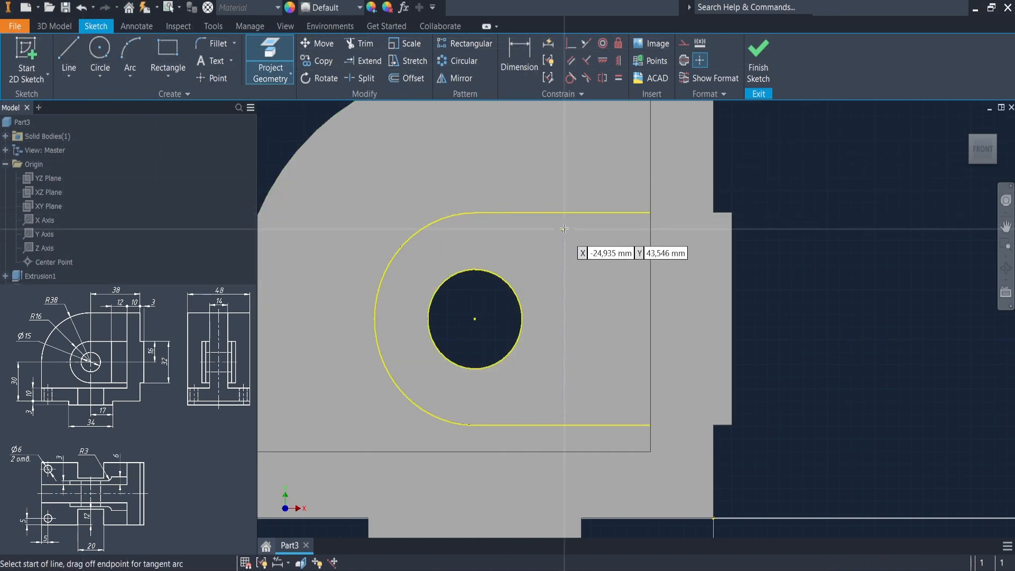
pyautogui.click(571, 213)
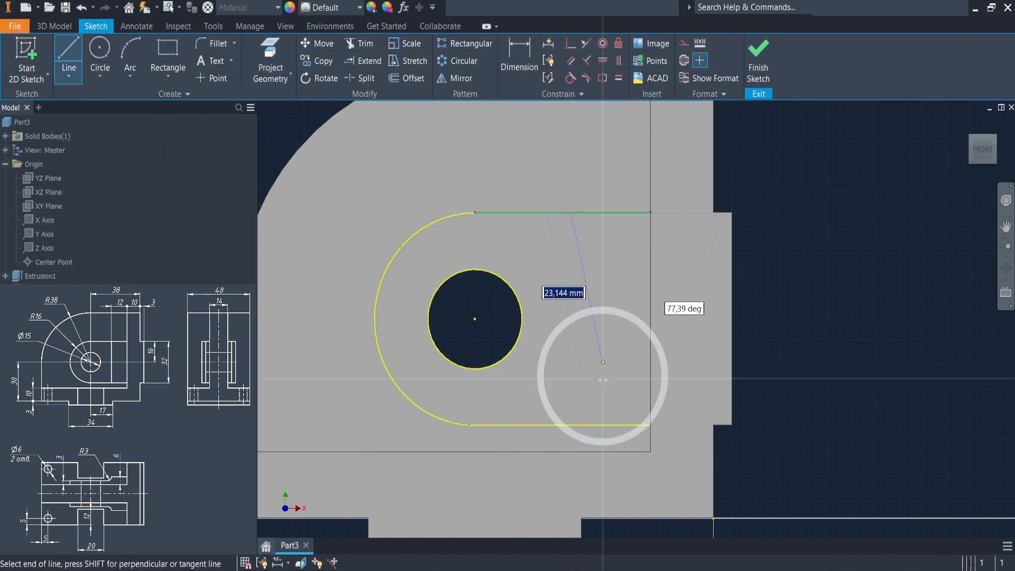
pyautogui.click(571, 424)
pyautogui.click(520, 56)
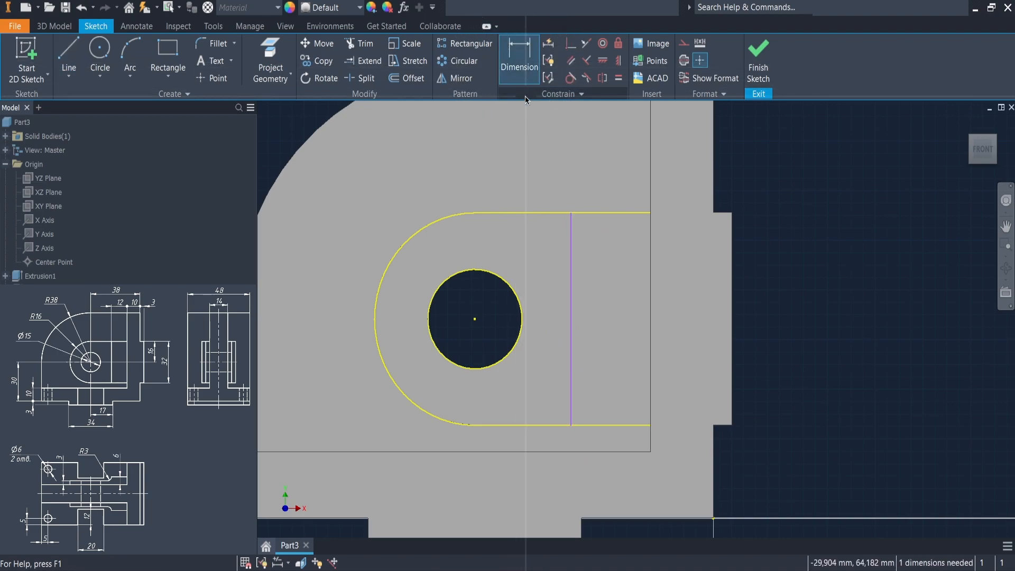
pyautogui.click(651, 262)
pyautogui.click(615, 176)
pyautogui.write('12')
pyautogui.press('Return')
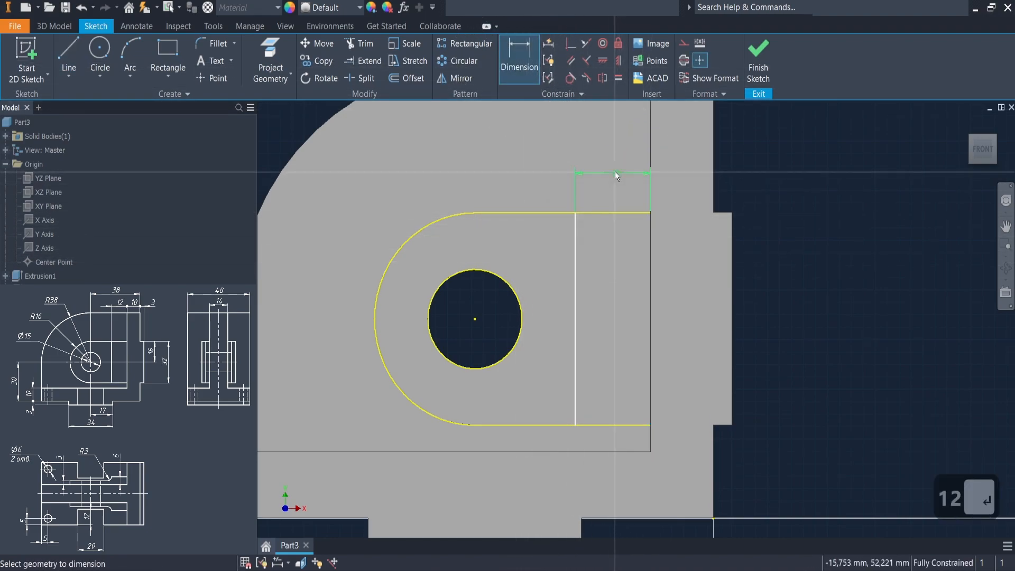
# Step: Extrude the 12 mm wide region between the vertical line and the back plate by 3 mm outward
pyautogui.click(58, 28)
pyautogui.click(70, 58)
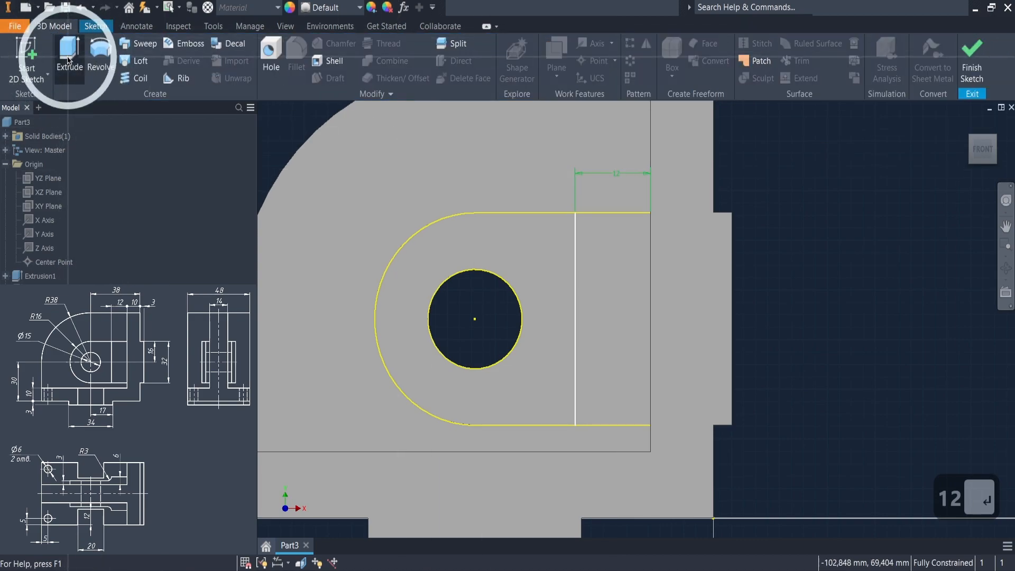
pyautogui.click(700, 313)
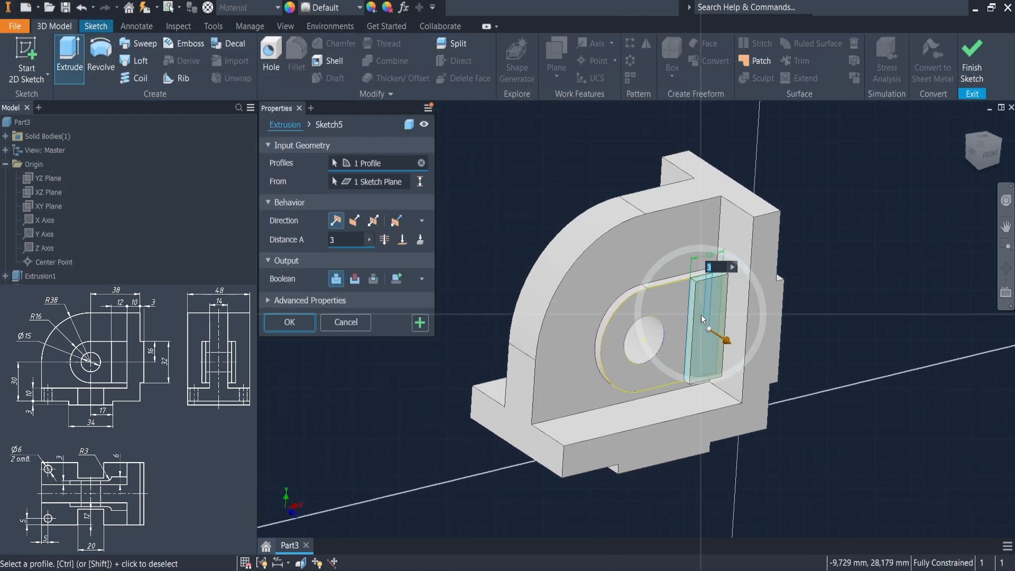
pyautogui.click(296, 324)
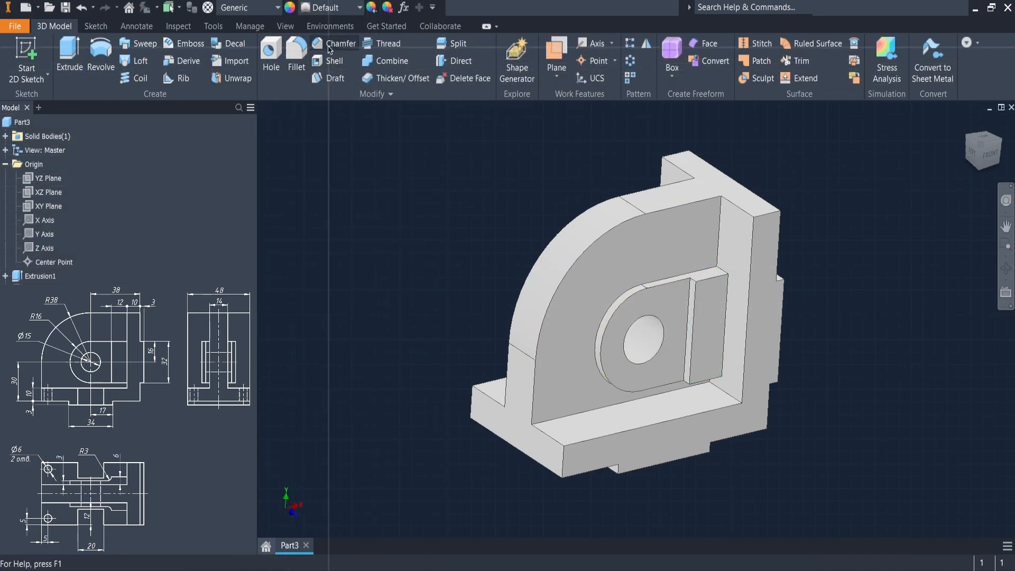
# Step: Fillet the inner vertical edge where the boss's step meets its lower face with a 3 mm radius
pyautogui.click(296, 53)
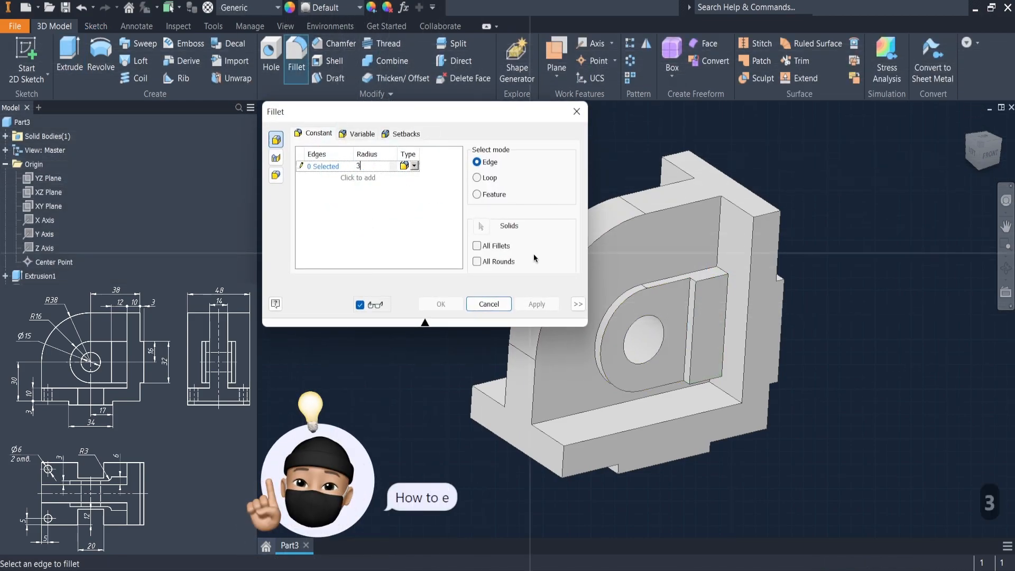
pyautogui.click(691, 307)
pyautogui.click(536, 304)
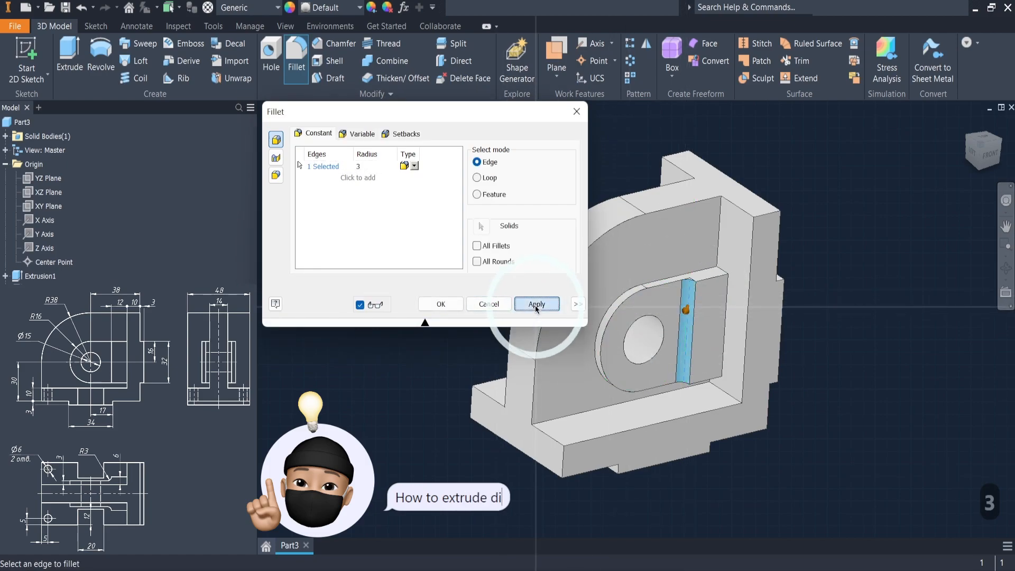
pyautogui.click(489, 304)
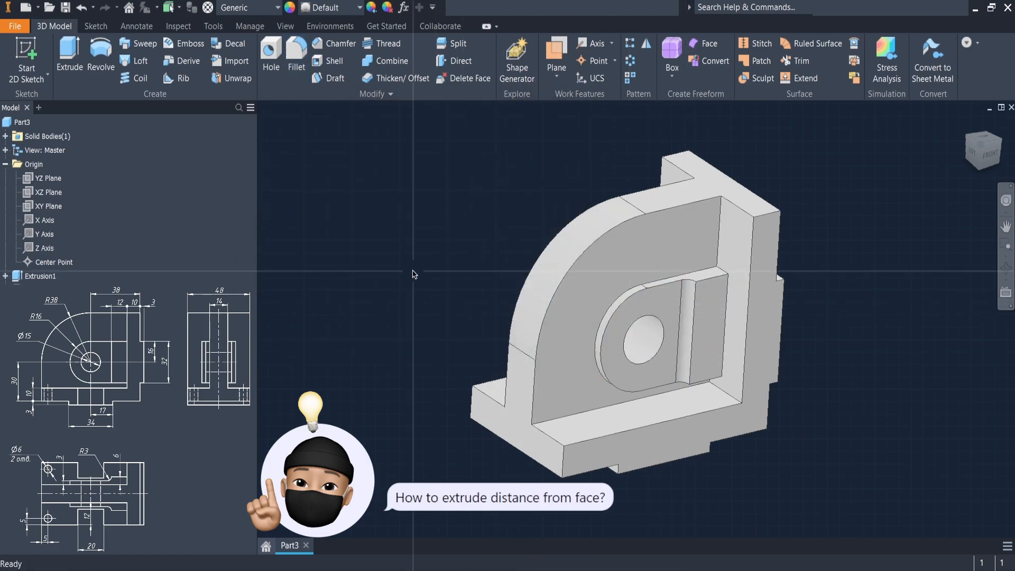
# Step: Start a sketch on the base's top face and project the lower front edge of the underside pad into it
pyautogui.click(585, 423)
pyautogui.click(667, 420)
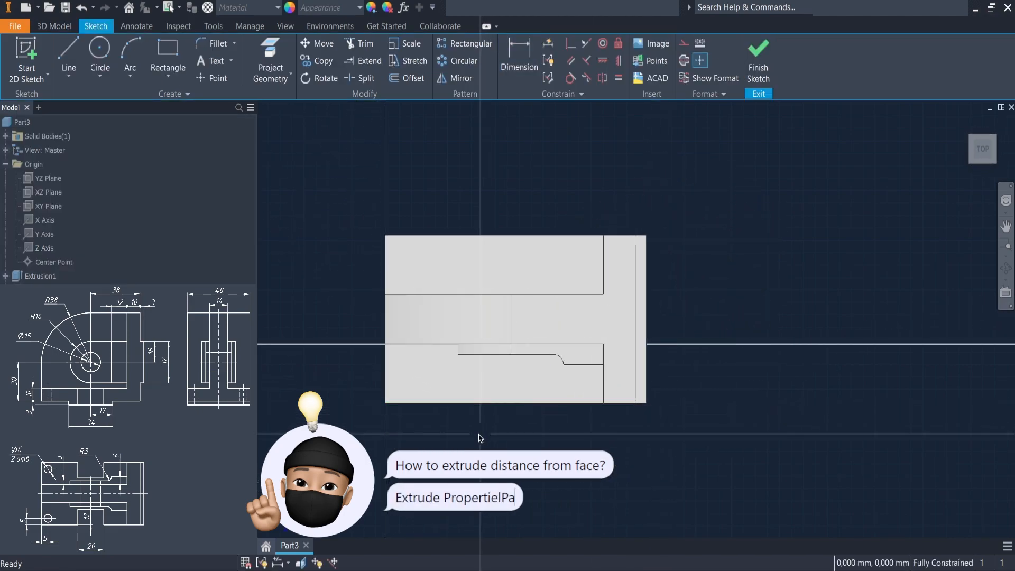
pyautogui.scroll(3, 479, 434)
pyautogui.keyDown('shift'); pyautogui.moveTo(486, 450); pyautogui.dragTo(493, 423, button='middle'); pyautogui.keyUp('shift')
pyautogui.keyDown('shift'); pyautogui.click(528, 399); pyautogui.keyUp('shift')
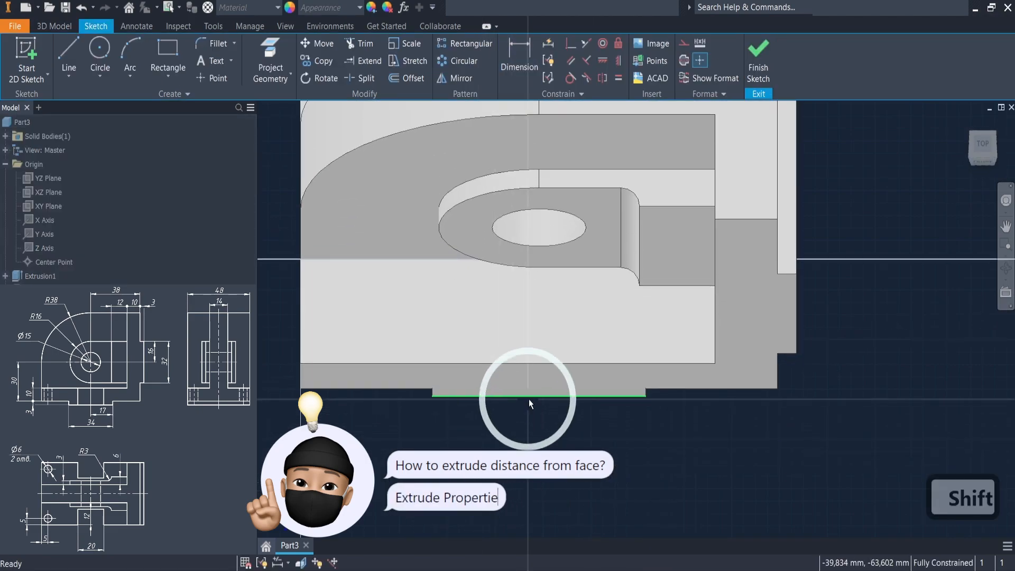
pyautogui.click(271, 52)
pyautogui.click(984, 147)
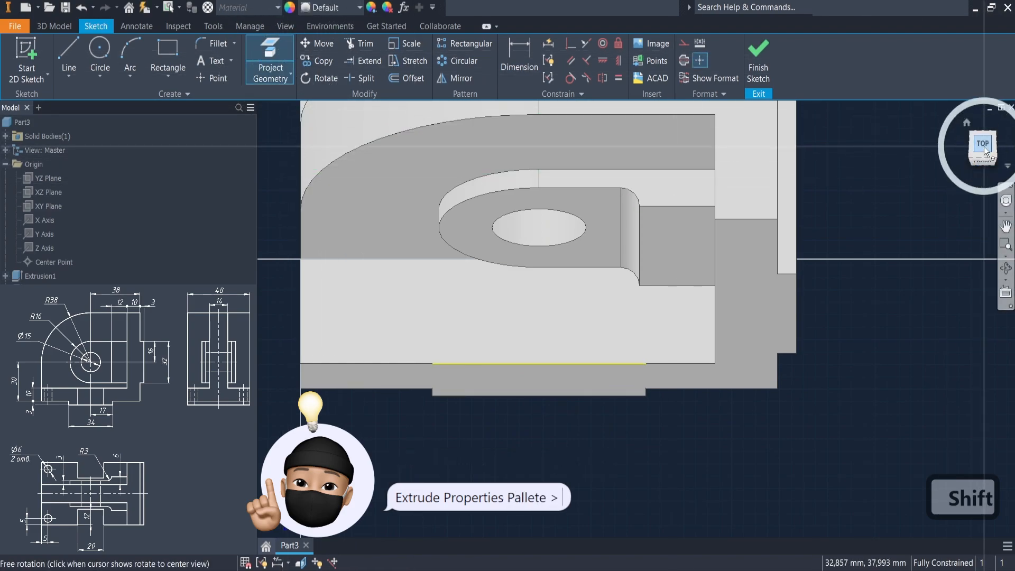
pyautogui.scroll(5, 691, 383)
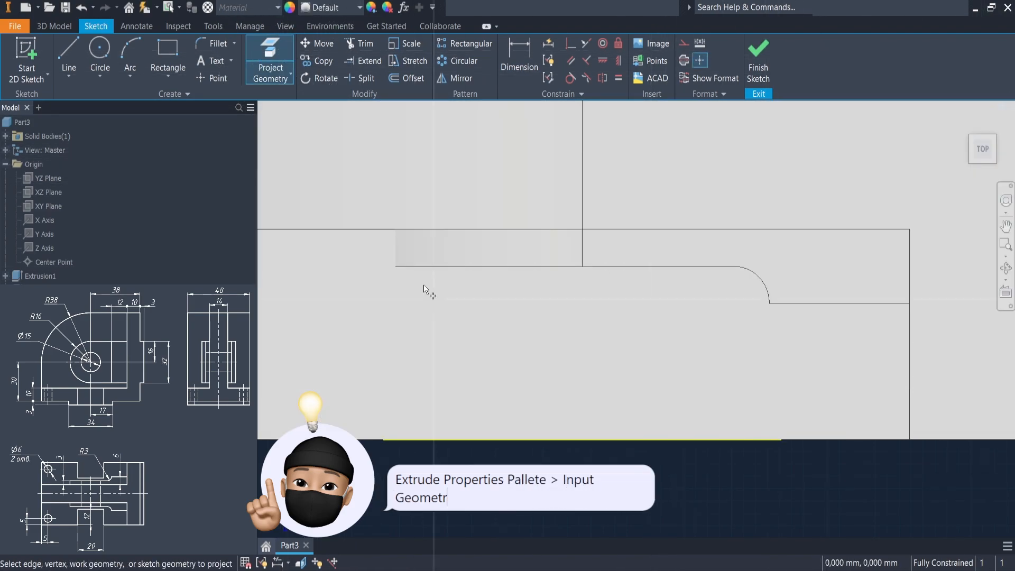
# Step: Draw a two-point center rectangle centred on the midpoint of the projected pad edge
pyautogui.click(169, 76)
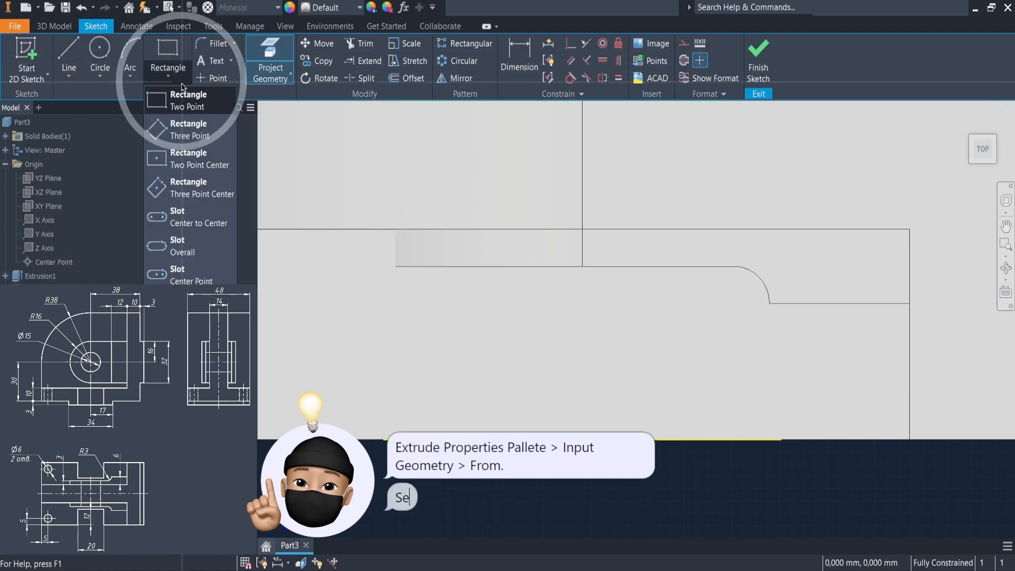
pyautogui.click(200, 160)
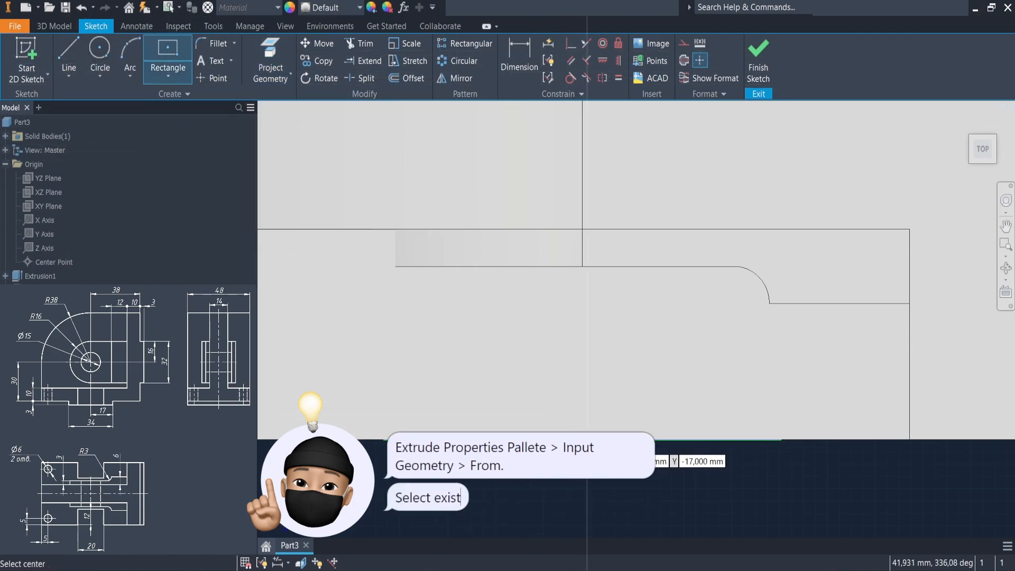
pyautogui.click(583, 439)
pyautogui.scroll(-2, 482, 315)
pyautogui.click(494, 304)
# Step: Dimension the rectangle's inner side 12 mm from the projected edge and its width 20 mm
pyautogui.click(525, 58)
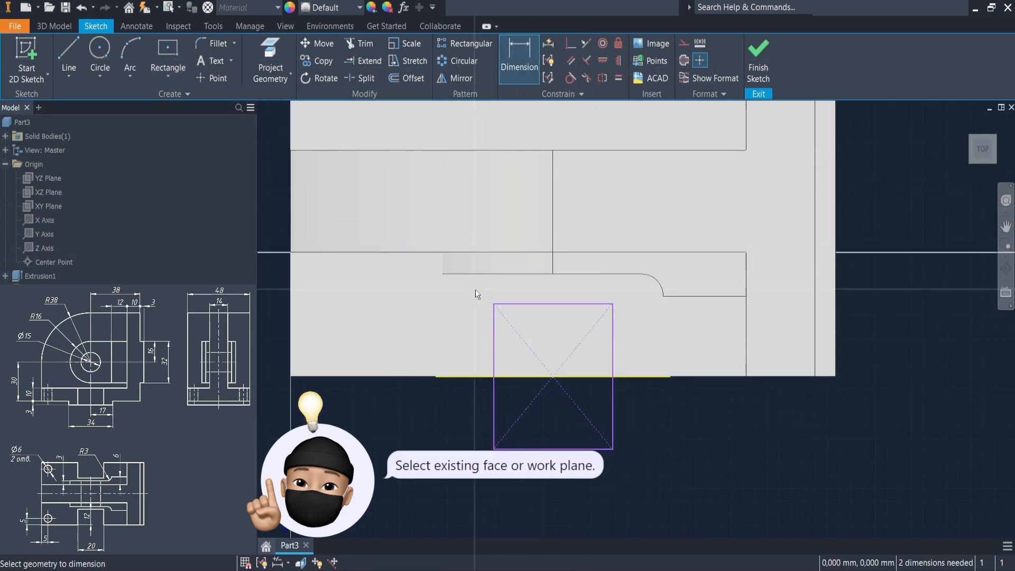
pyautogui.click(520, 305)
pyautogui.click(471, 380)
pyautogui.click(466, 348)
pyautogui.write('12')
pyautogui.press('Return')
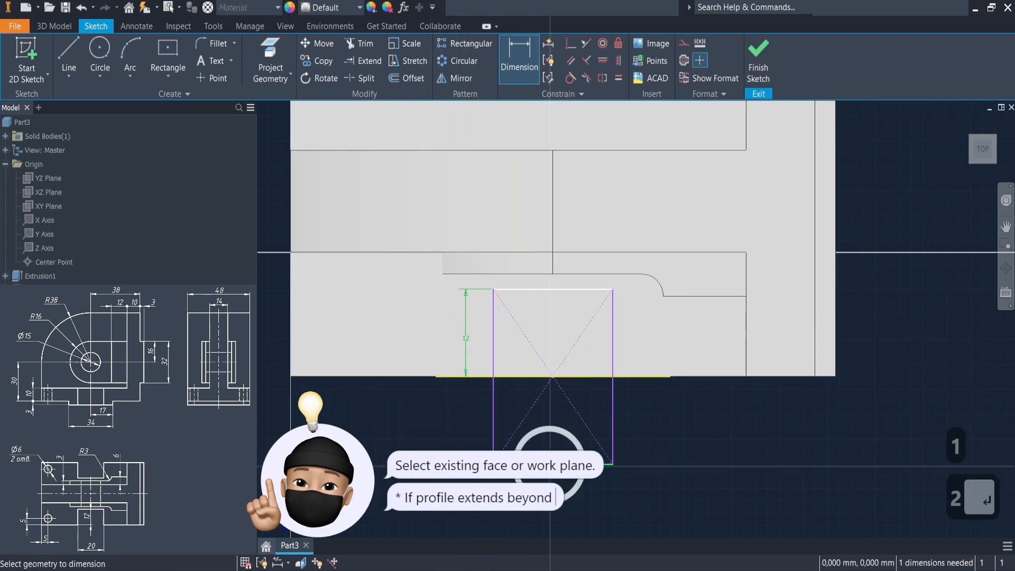
pyautogui.click(550, 462)
pyautogui.write('20')
pyautogui.press('Return')
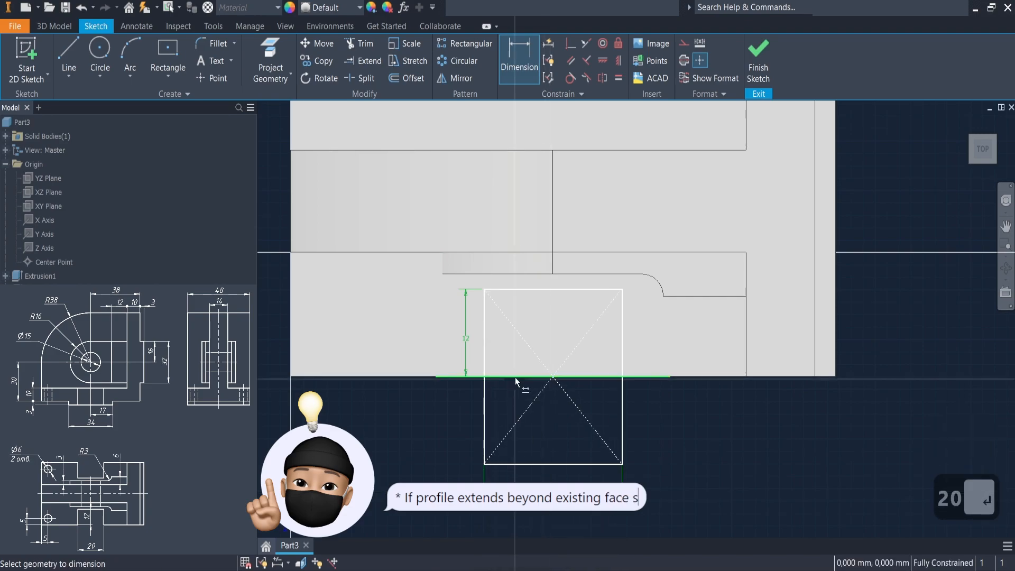
# Step: Cut both halves of the rectangle through the base down to the underside pad's bottom face using Extrude
pyautogui.click(54, 26)
pyautogui.click(70, 53)
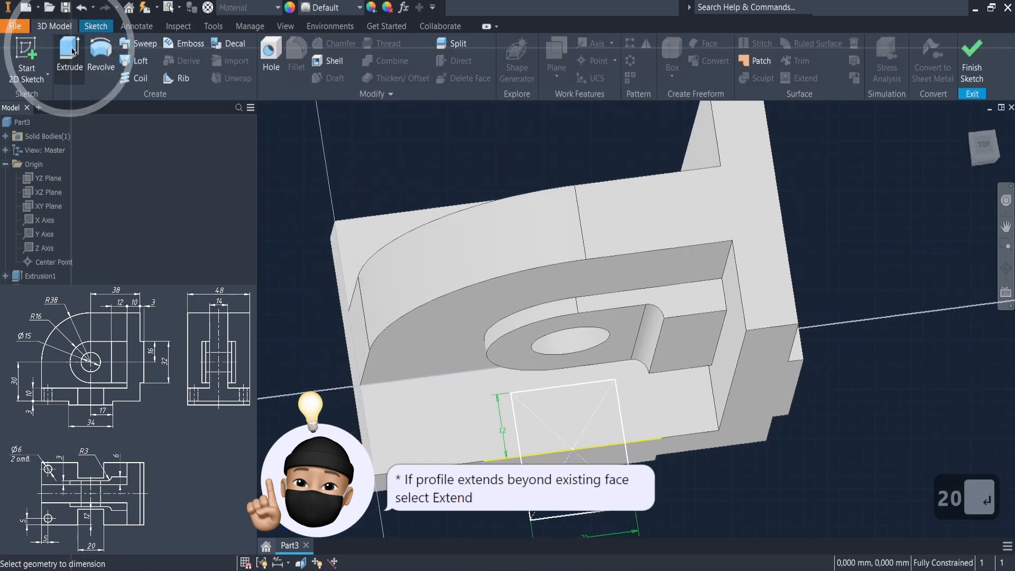
pyautogui.click(681, 437)
pyautogui.moveTo(576, 490)
pyautogui.keyDown('shift'); pyautogui.mouseDown(button='middle')
pyautogui.moveTo(460, 446)
pyautogui.moveTo(497, 430)
pyautogui.mouseUp(button='middle'); pyautogui.keyUp('shift')
pyautogui.click(403, 240)
pyautogui.click(650, 386)
pyautogui.click(294, 341)
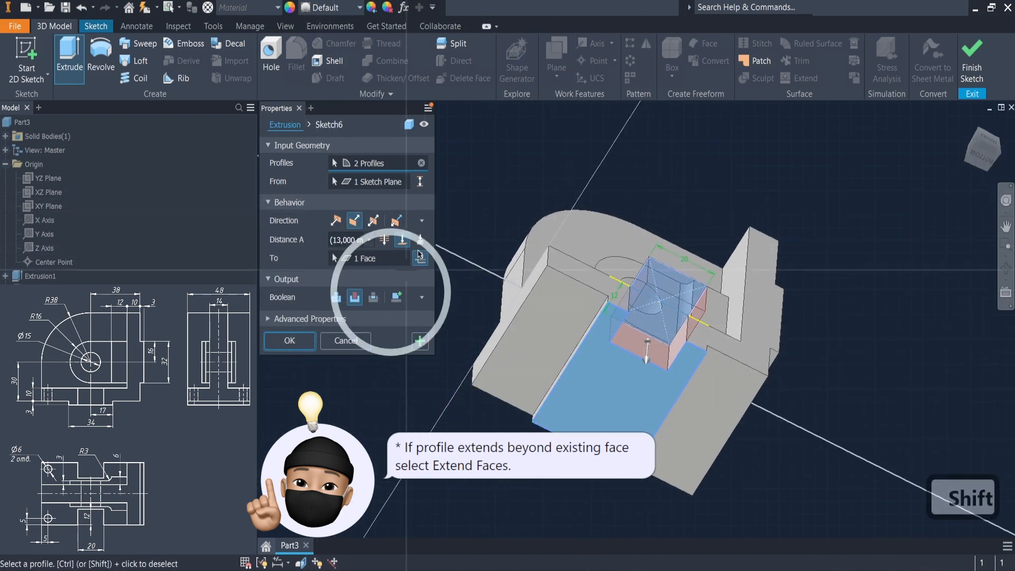
pyautogui.keyDown('shift'); pyautogui.moveTo(460, 206); pyautogui.dragTo(463, 269, button='middle'); pyautogui.keyUp('shift')
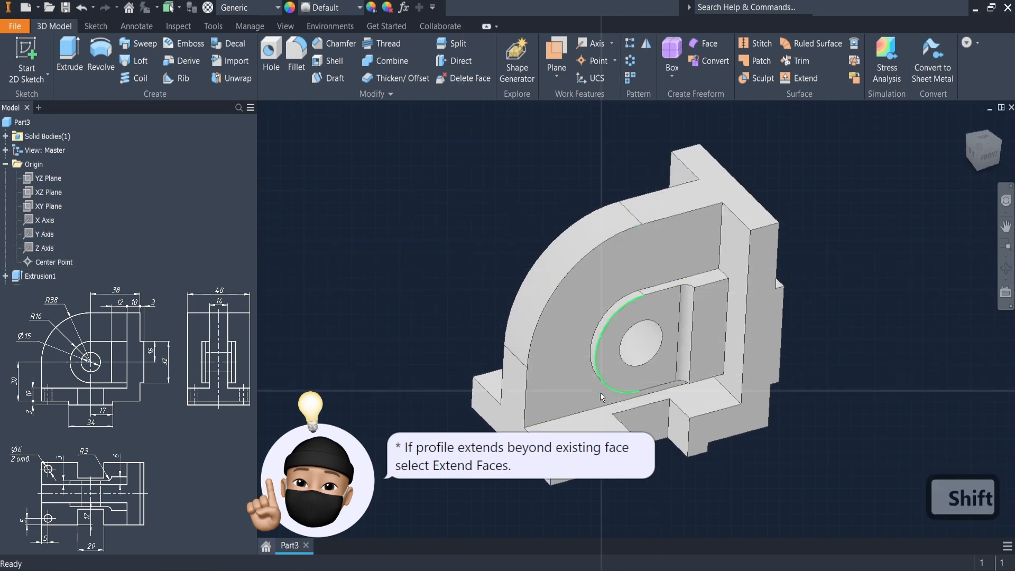
# Step: Reopen the notch sketch and draw a 6 mm diameter circle near the base's free front corner
pyautogui.click(594, 428)
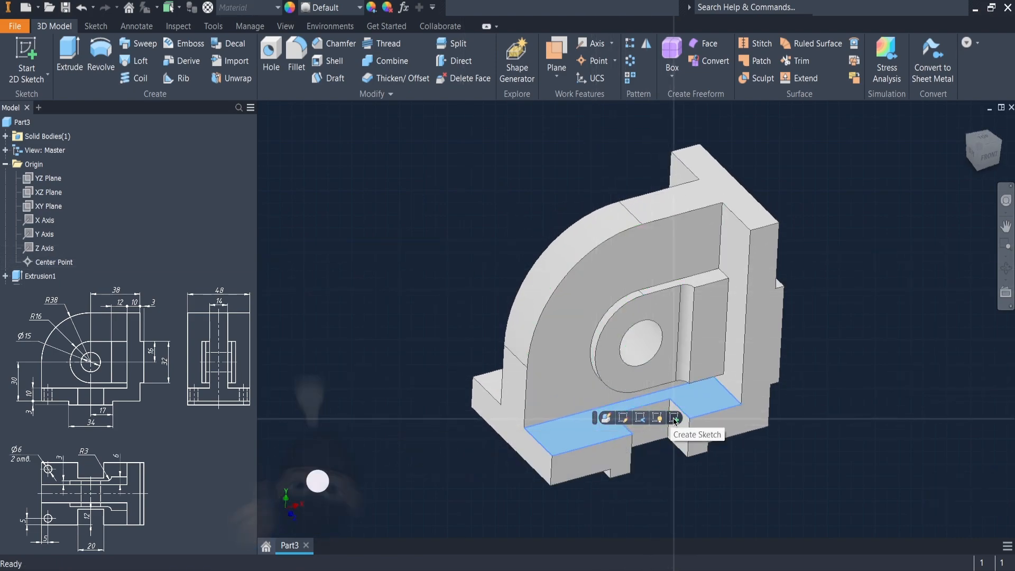
pyautogui.press('Escape')
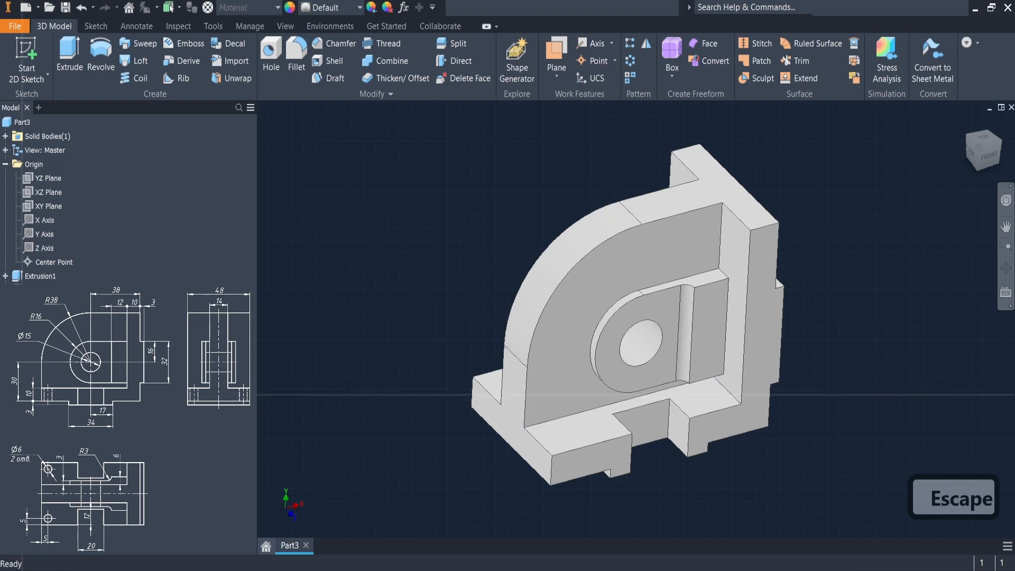
pyautogui.doubleClick(28, 361)
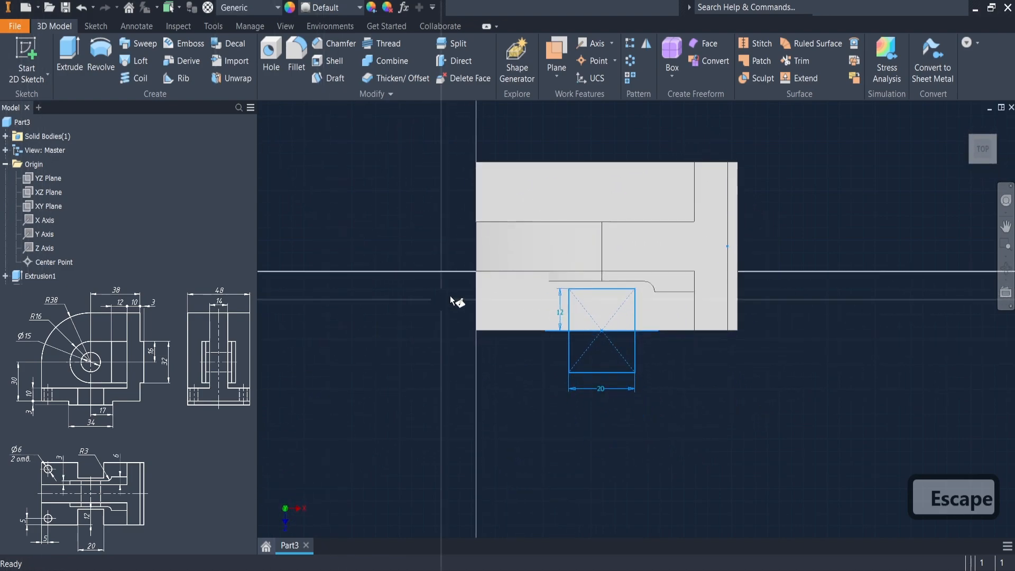
pyautogui.scroll(-3, 458, 300)
pyautogui.click(99, 53)
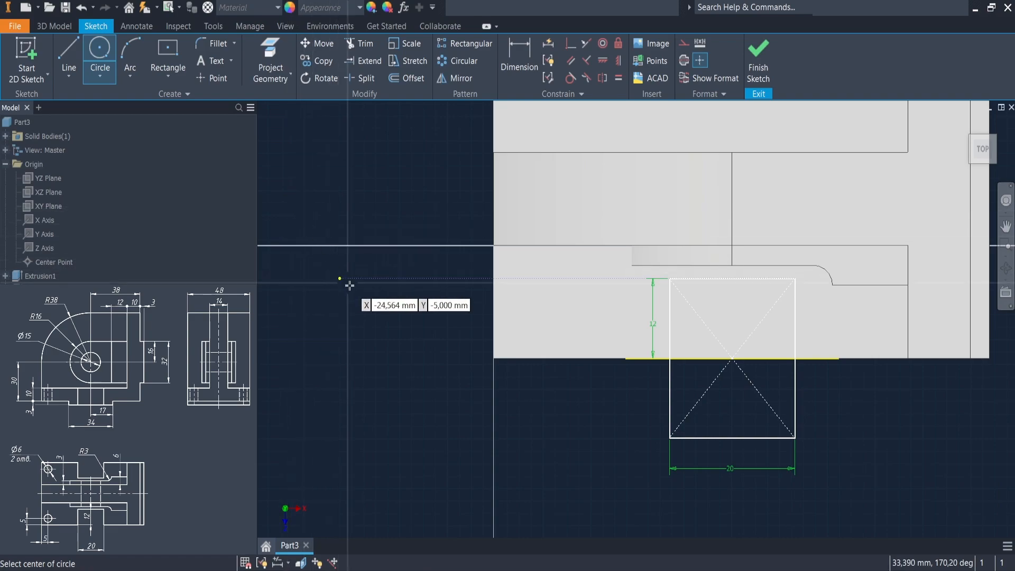
pyautogui.click(529, 320)
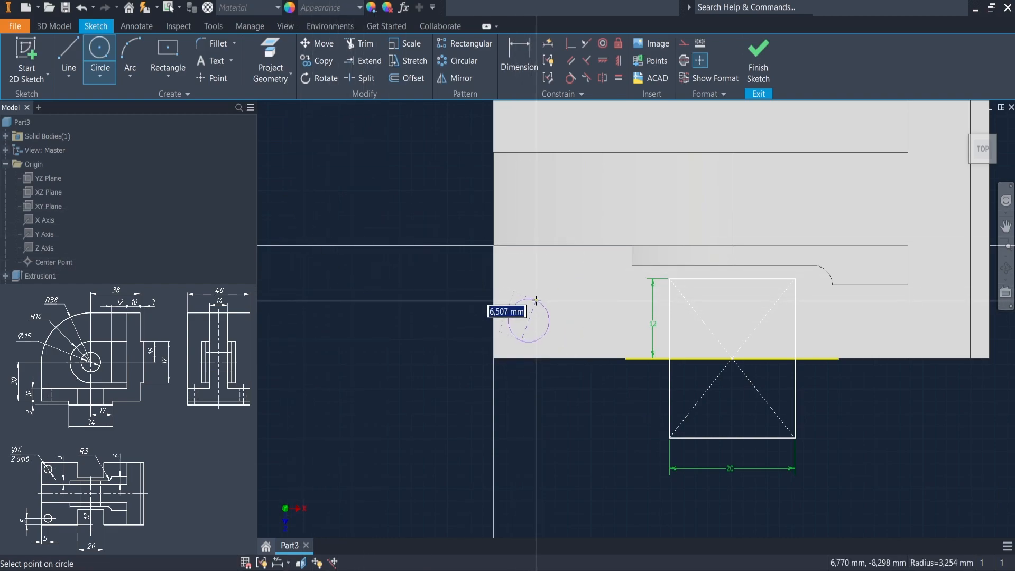
pyautogui.write('6')
pyautogui.press('Return')
# Step: Dimension the circle's center 5 mm from the base's end edge and 5 mm from its front edge
pyautogui.click(517, 57)
pyautogui.click(529, 320)
pyautogui.click(495, 307)
pyautogui.click(469, 285)
pyautogui.write('5')
pyautogui.press('Return')
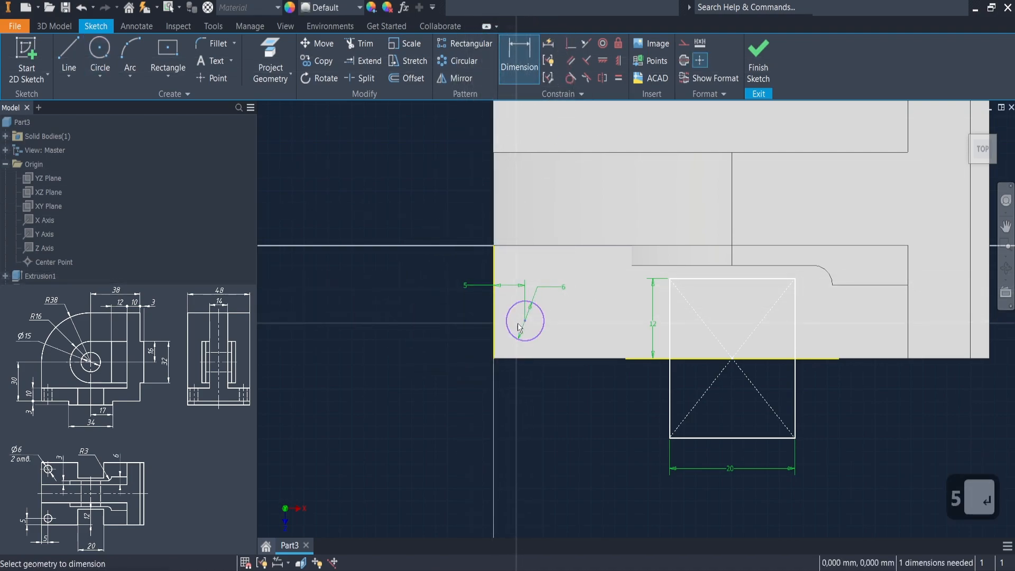
pyautogui.click(495, 358)
pyautogui.click(461, 390)
pyautogui.write('5')
pyautogui.press('Return')
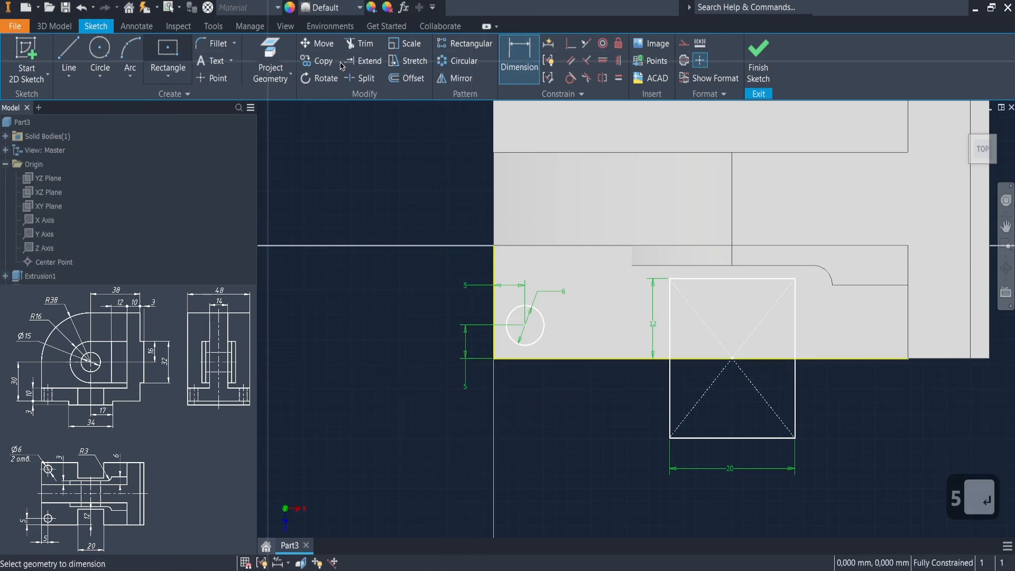
# Step: Finish the sketch and add the 6 mm circle to the notch's extruded cut
pyautogui.click(759, 59)
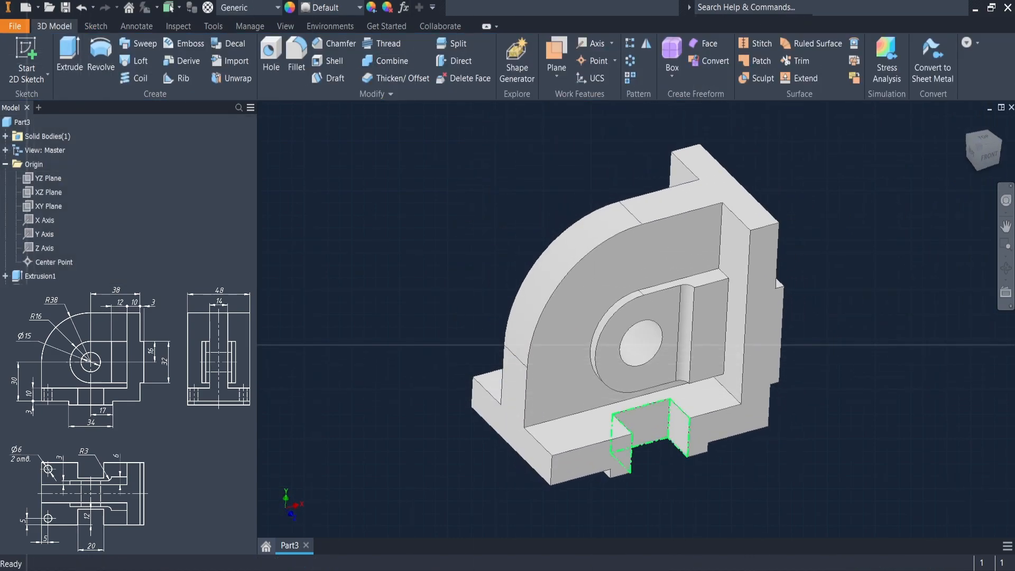
pyautogui.press('e')
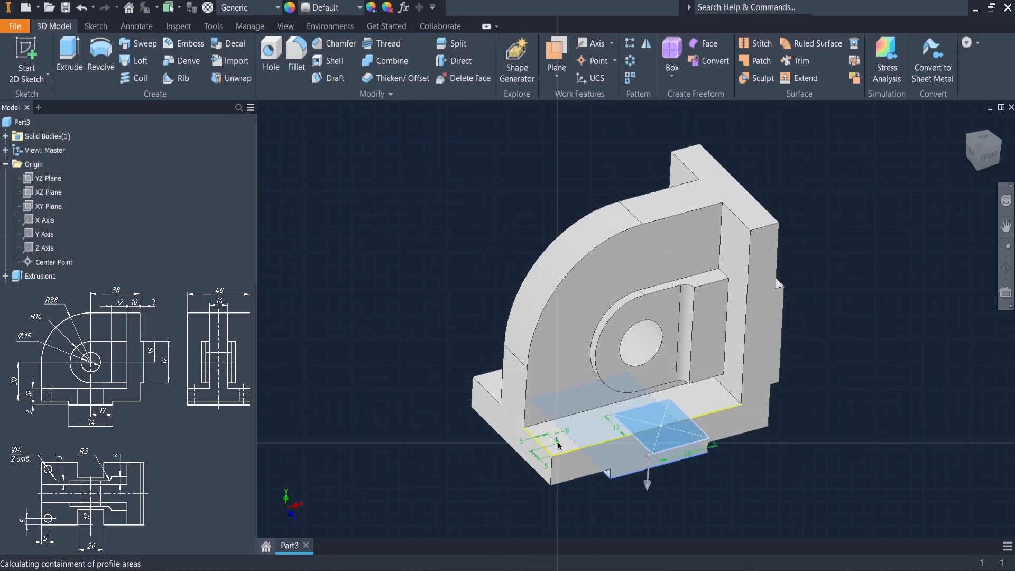
pyautogui.click(308, 343)
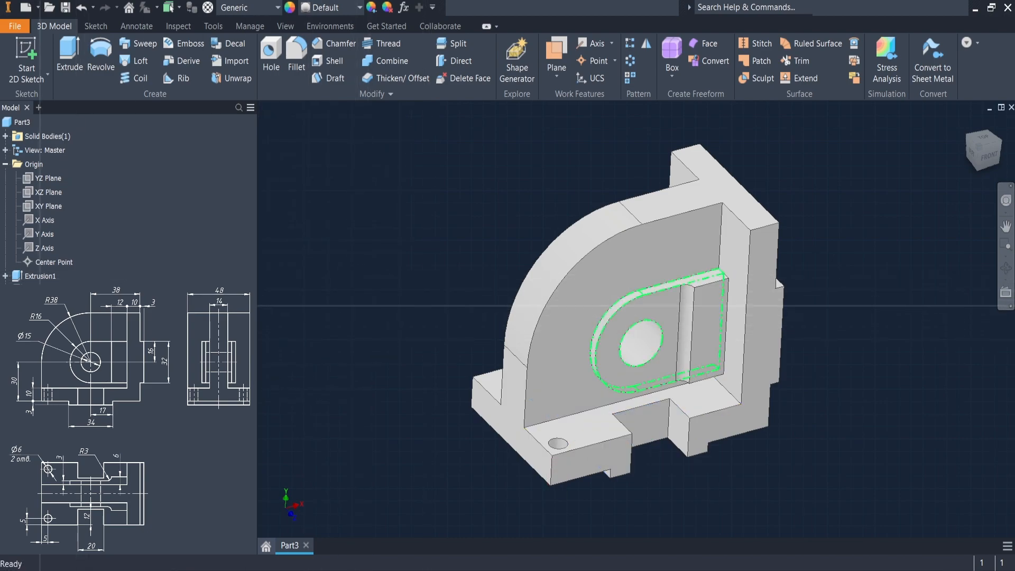
# Step: Mirror the stepped boss, its fillet and the cut for the notch and hole about the XY Plane
pyautogui.click(646, 305)
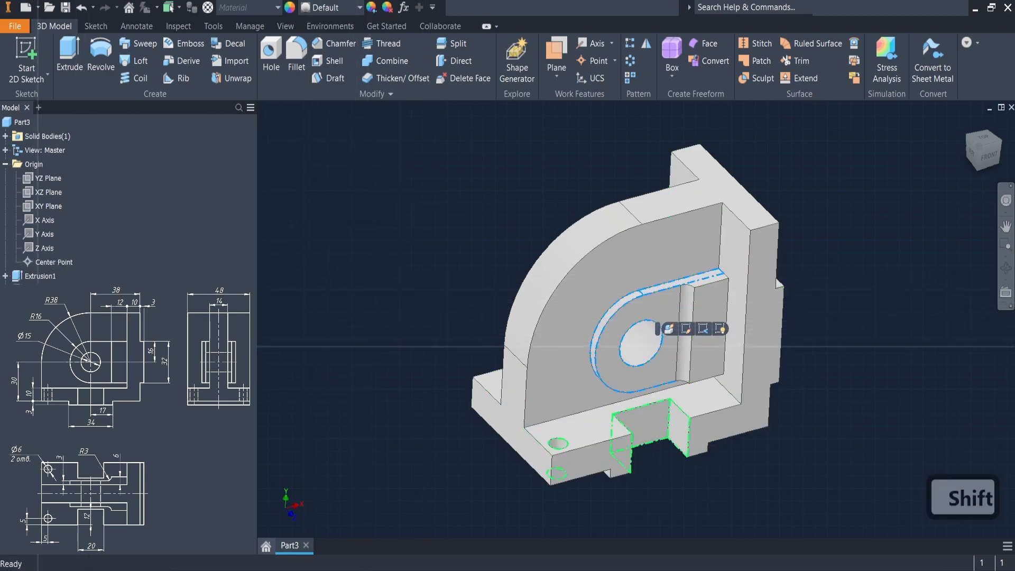
pyautogui.click(646, 45)
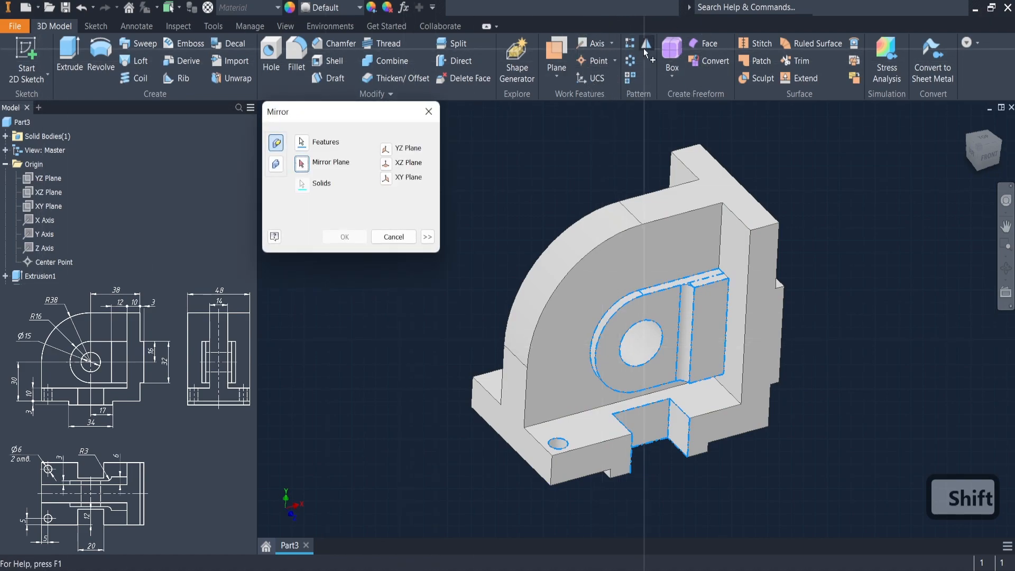
pyautogui.click(48, 206)
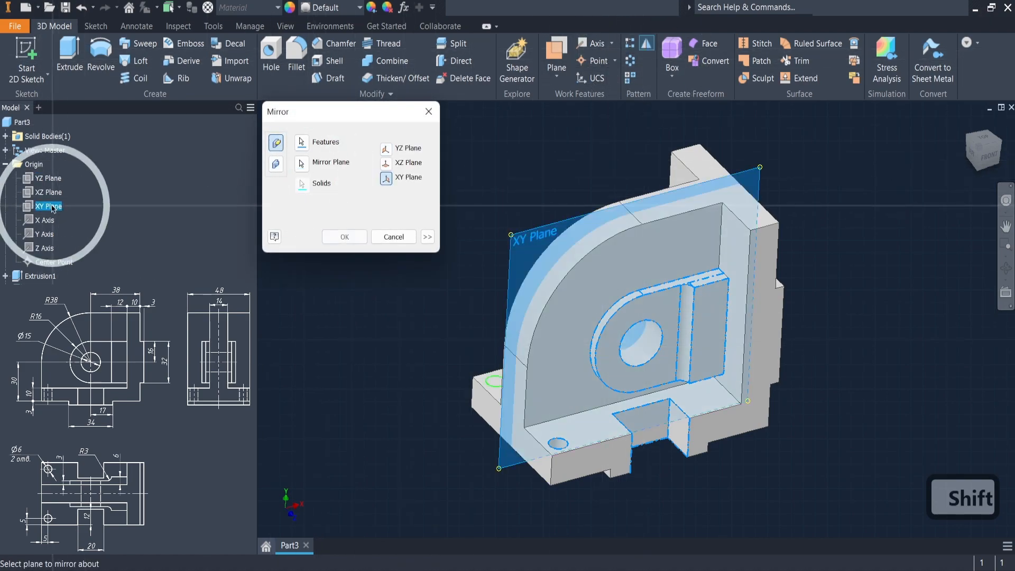
pyautogui.click(344, 236)
pyautogui.keyDown('shift'); pyautogui.moveTo(403, 240); pyautogui.dragTo(854, 256, button='middle'); pyautogui.keyUp('shift')
pyautogui.click(987, 147)
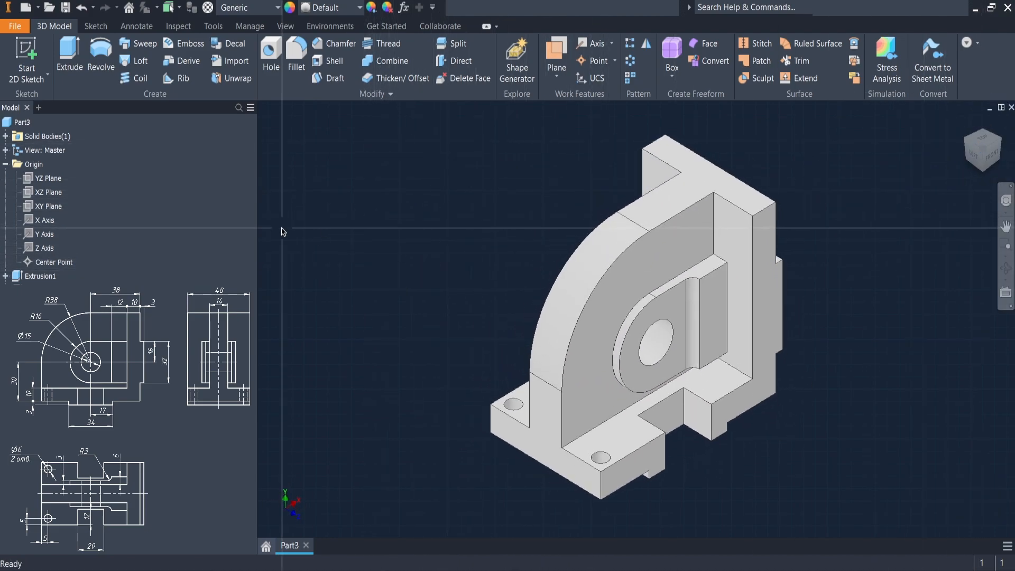